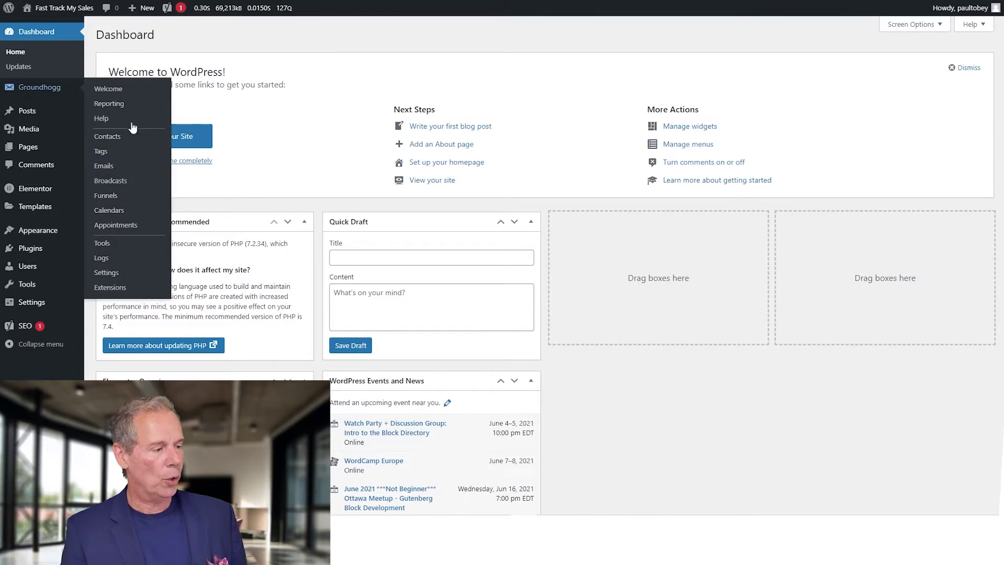
- Search the Groundhogg extensions for "send" and install and activate the SendGrid Integration extension
{"action": "left_click", "coordinate": [110, 287]}
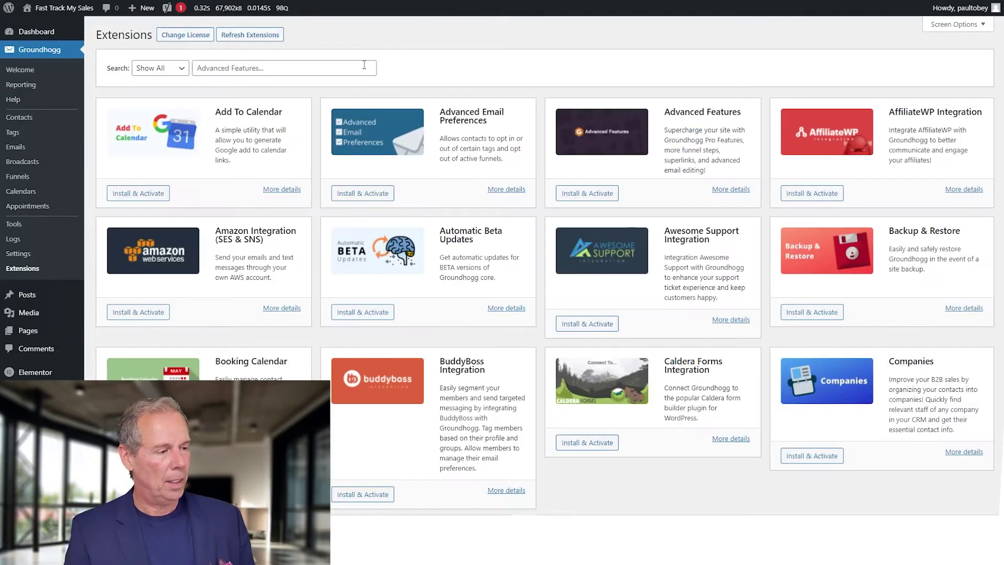
{"action": "left_click", "coordinate": [365, 65]}
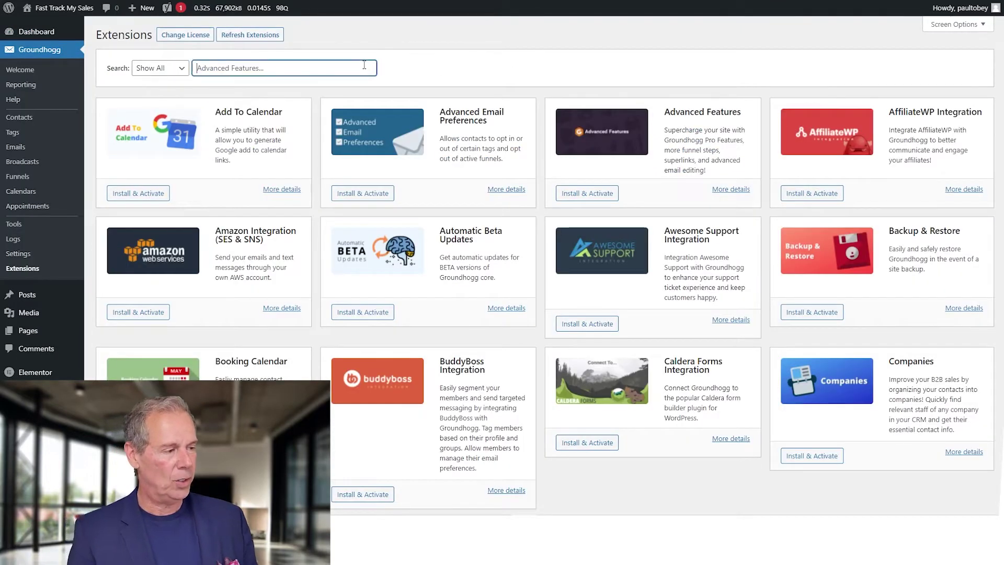
{"action": "type", "text": "send"}
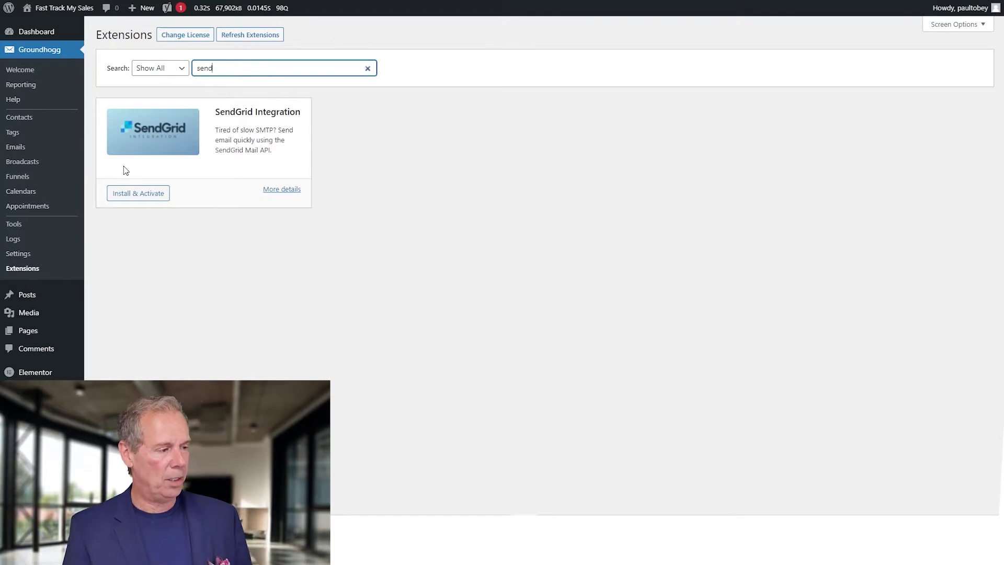
{"action": "left_click", "coordinate": [130, 195]}
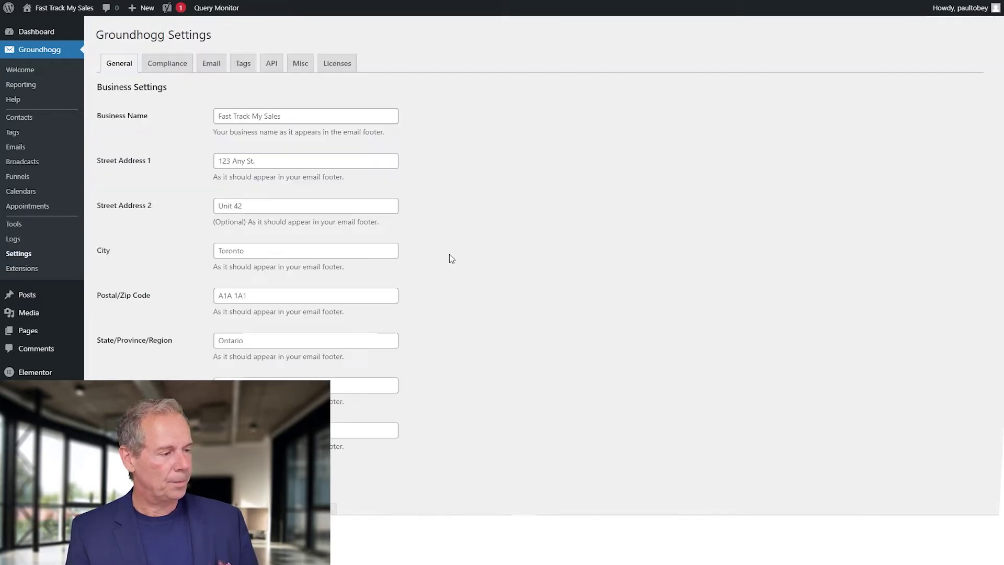
- Open the Groundhogg email settings at the SendGrid section with the API key field
{"action": "left_click", "coordinate": [208, 68]}
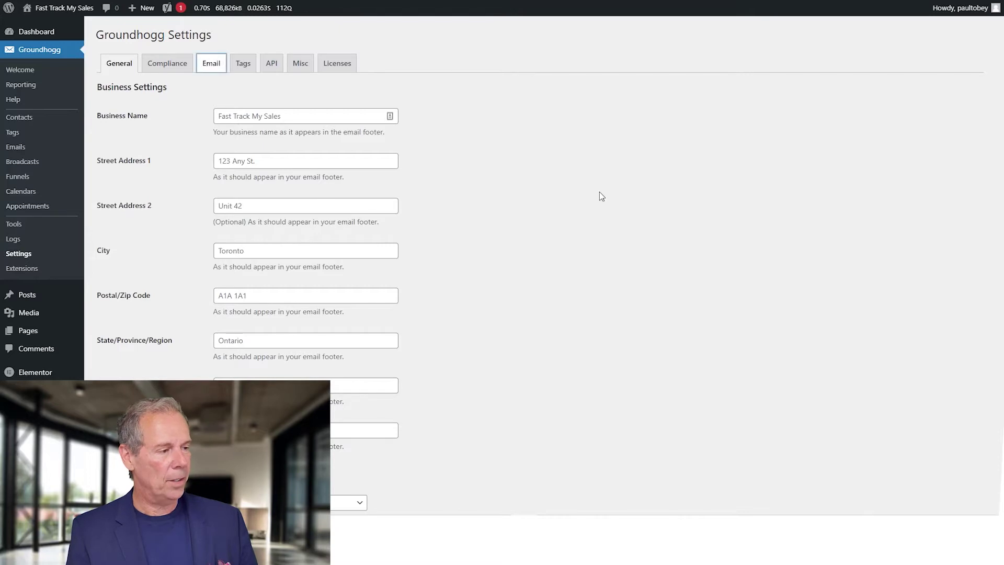
{"action": "scroll", "coordinate": [600, 191], "scroll_direction": "down", "scroll_amount": 8}
{"action": "scroll", "coordinate": [600, 191], "scroll_direction": "down", "scroll_amount": 8}
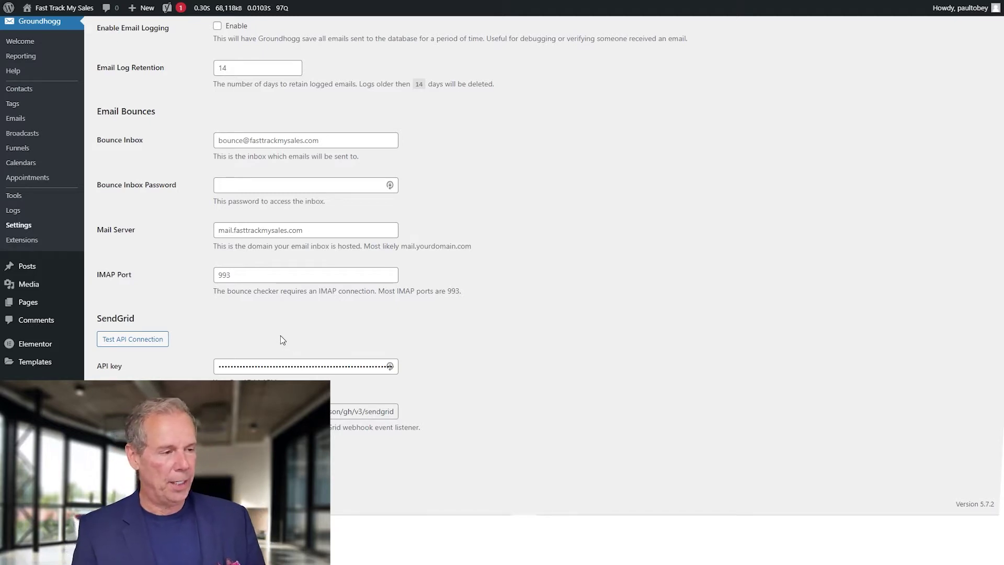
- Switch to the SendGrid dashboard and start authenticating a new domain from the sender authentication settings
{"action": "key", "text": "alt+Tab"}
{"action": "key", "text": "alt+Tab"}
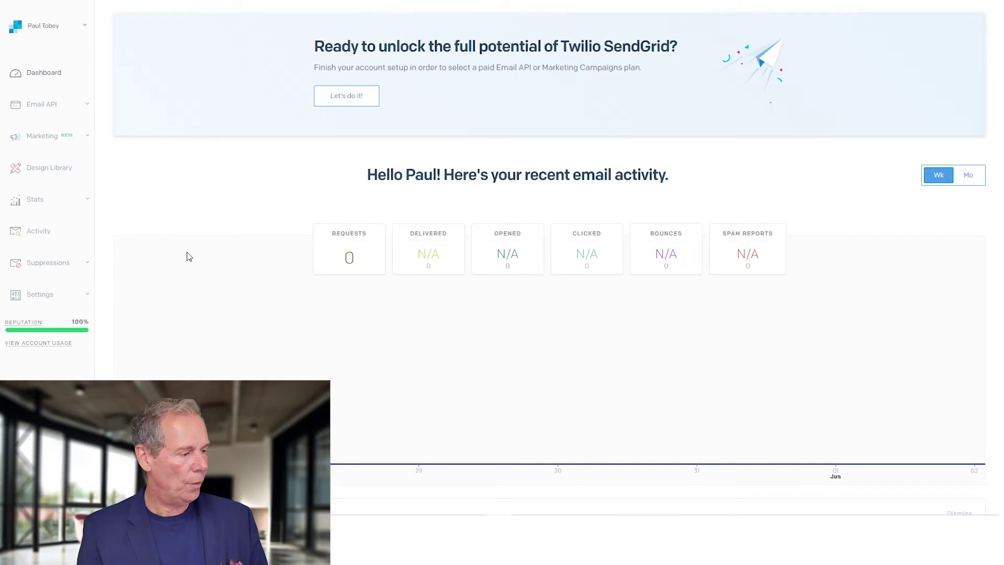
{"action": "left_click", "coordinate": [37, 298]}
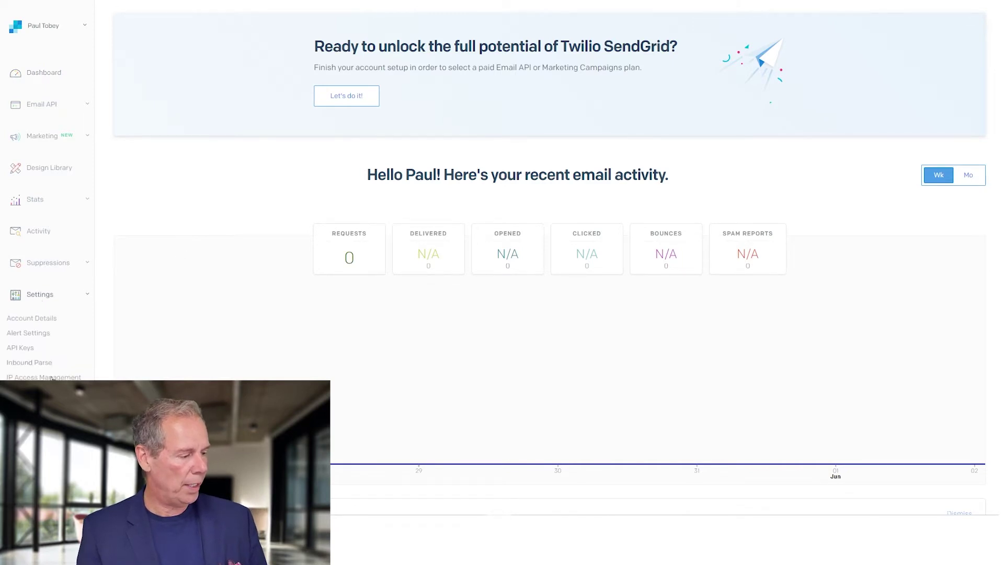
{"action": "scroll", "coordinate": [37, 302], "scroll_direction": "down", "scroll_amount": 6}
{"action": "scroll", "coordinate": [38, 253], "scroll_direction": "up", "scroll_amount": 2}
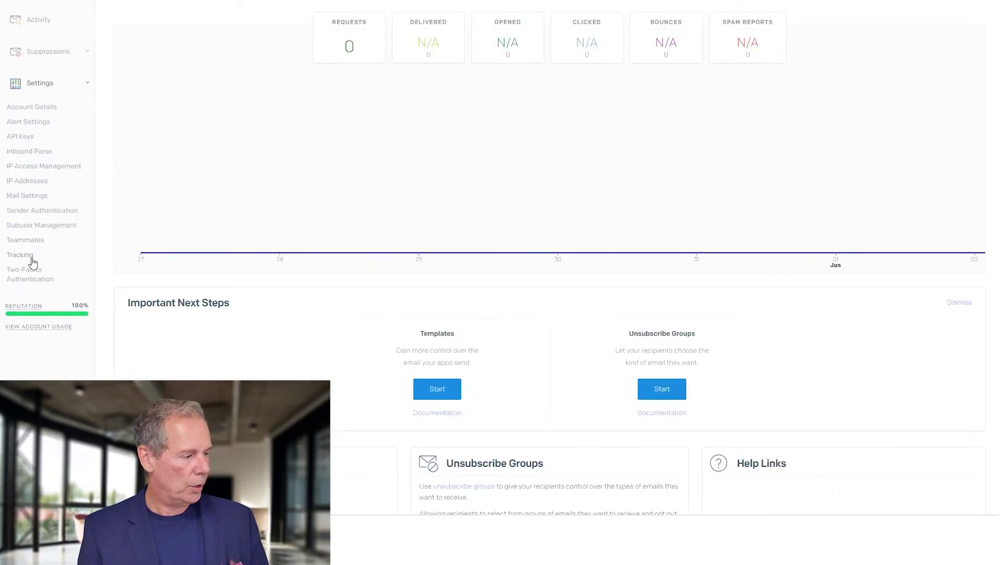
{"action": "left_click", "coordinate": [44, 211]}
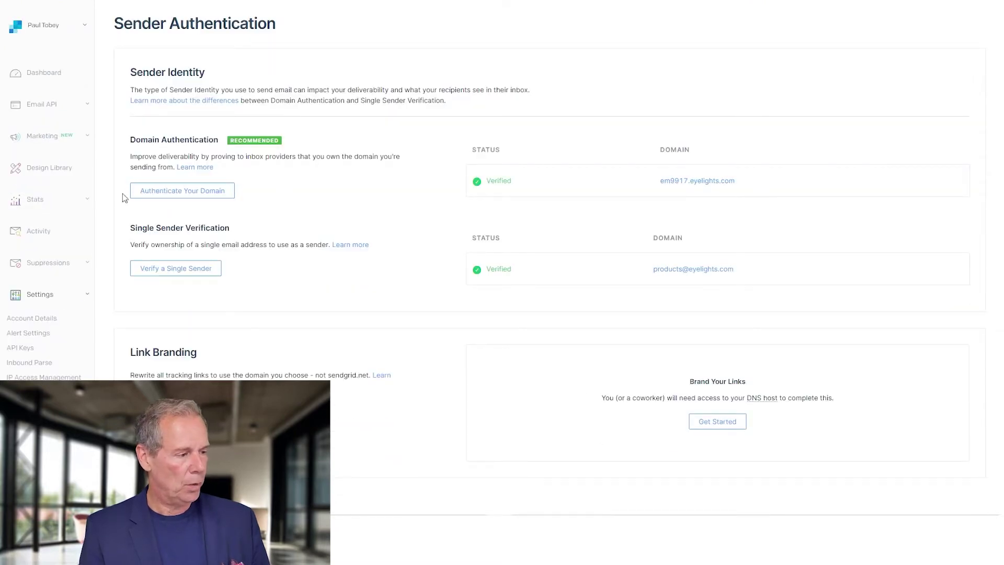
{"action": "left_click", "coordinate": [155, 196]}
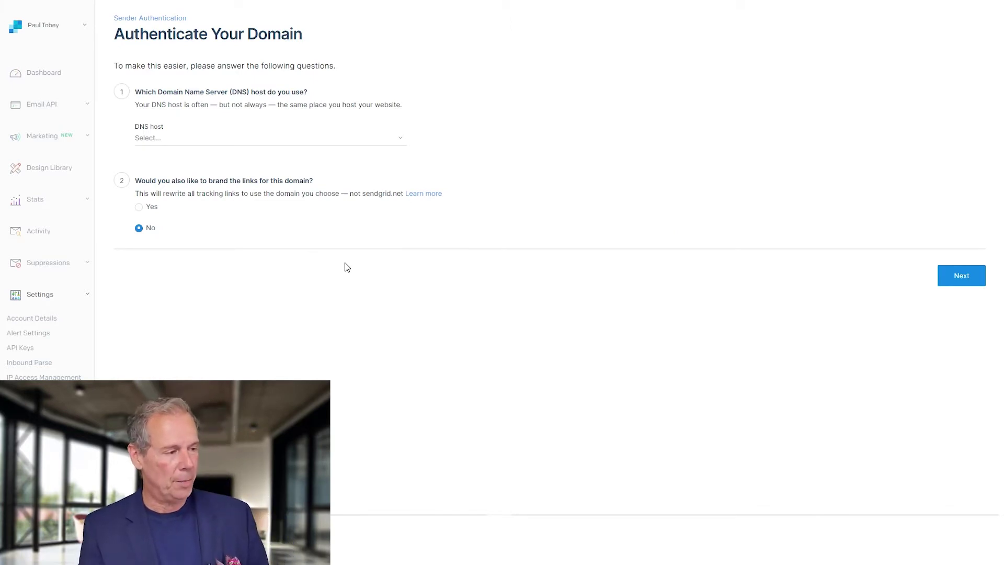
- Try to enter fasttrackmysales.com as the DNS host and continue to the next part of the domain authentication
{"action": "left_click", "coordinate": [247, 138]}
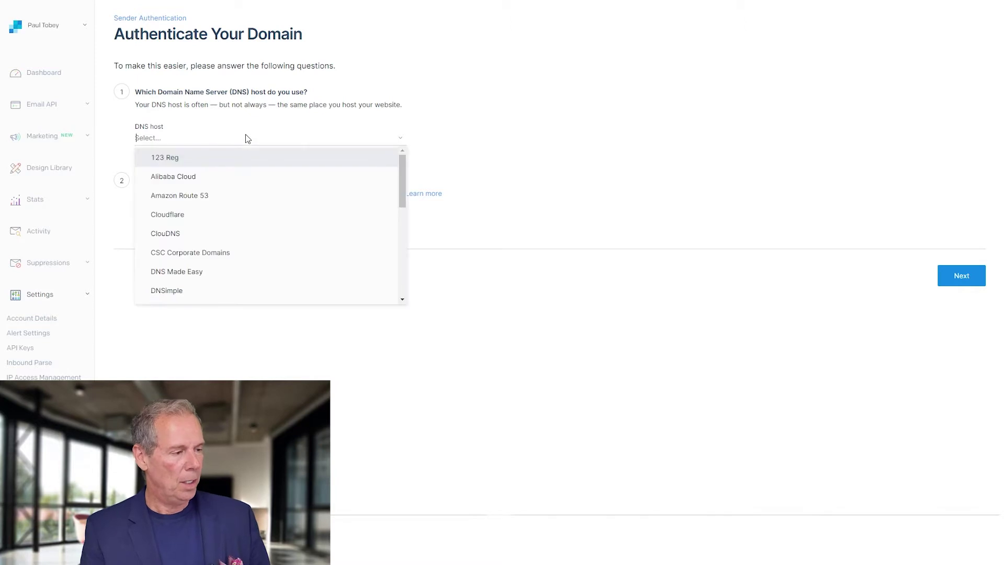
{"action": "type", "text": "fastt"}
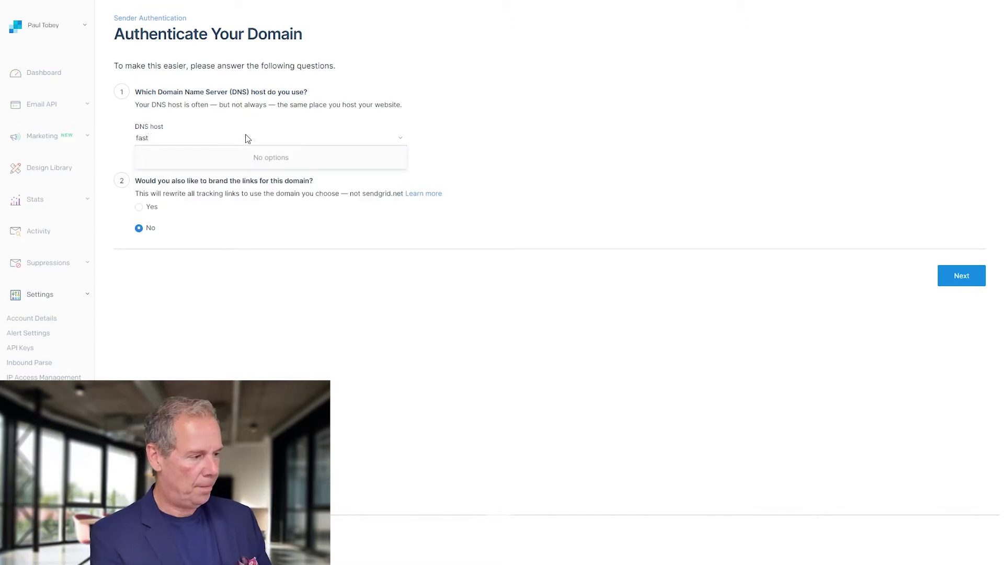
{"action": "type", "text": "rackmysales.com"}
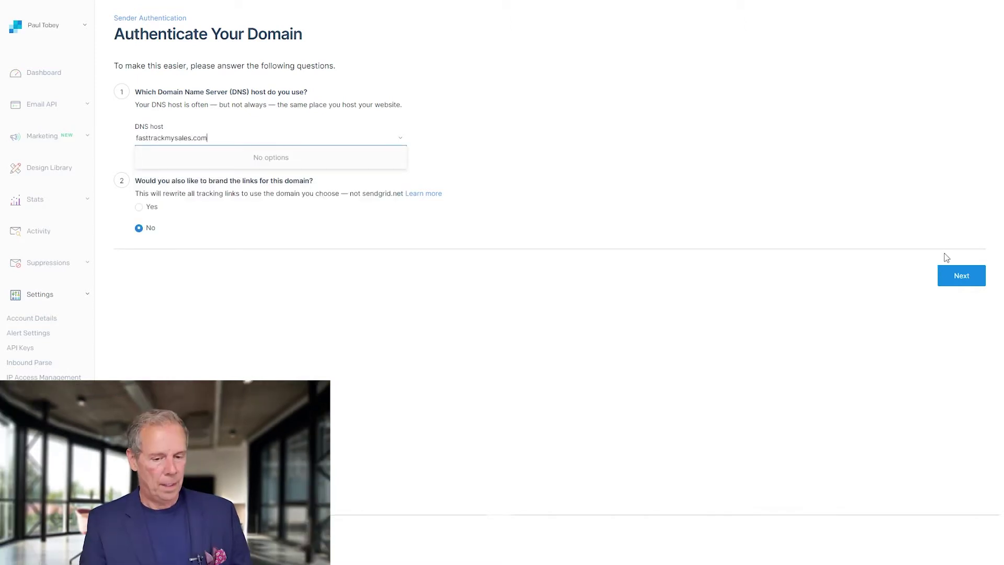
{"action": "left_click", "coordinate": [949, 274]}
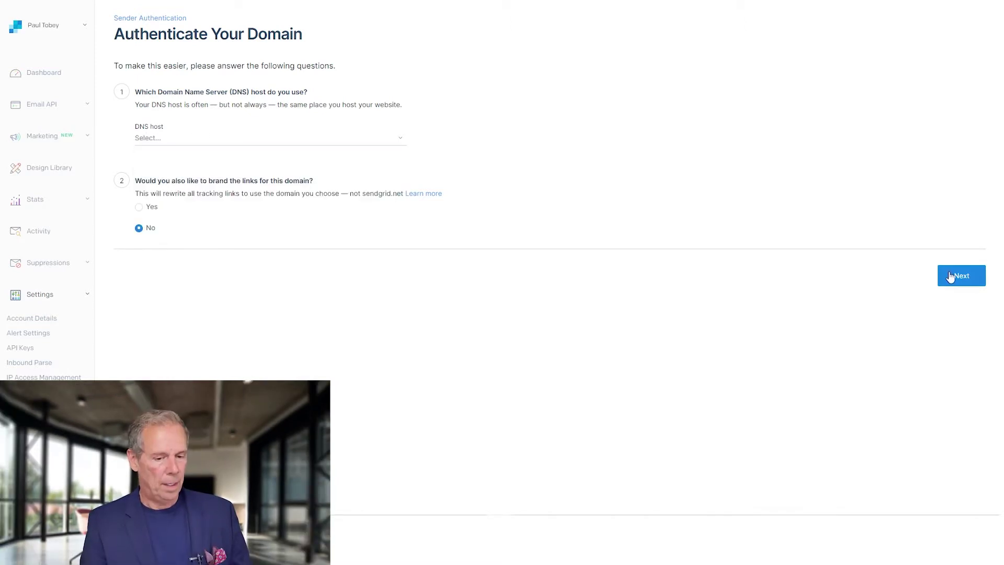
{"action": "left_click", "coordinate": [195, 111]}
{"action": "type", "text": "t"}
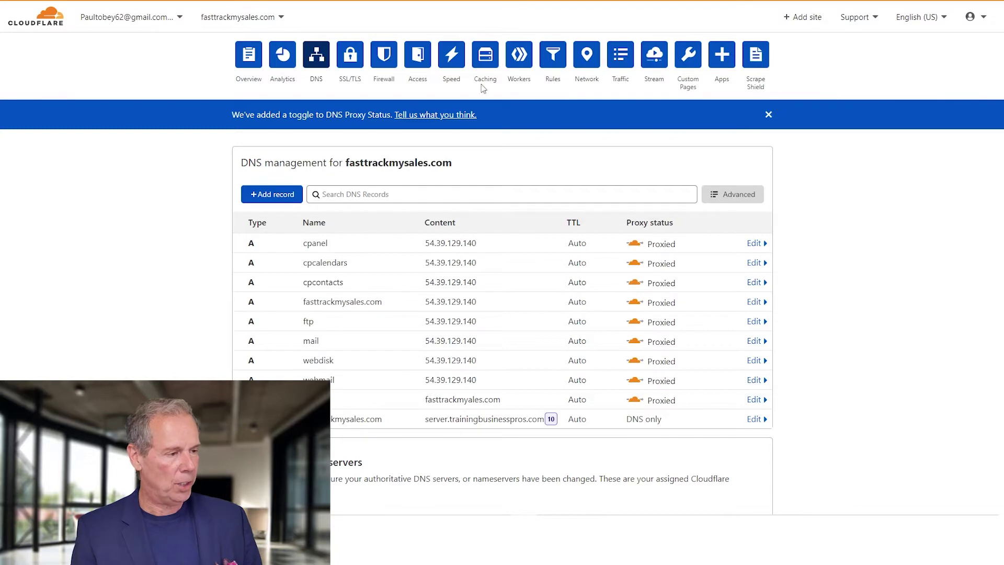
- Start a new CNAME record in Cloudflare DNS with the name em5791.fasttrackmysales.com, copied from SendGrid's DNS record list
{"action": "left_click", "coordinate": [272, 196]}
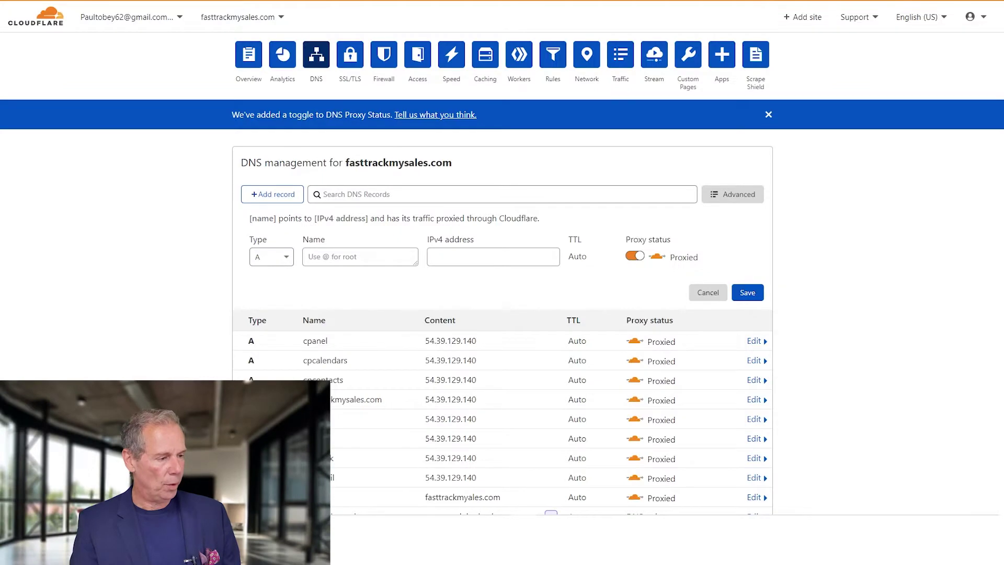
{"action": "key", "text": "alt+Tab"}
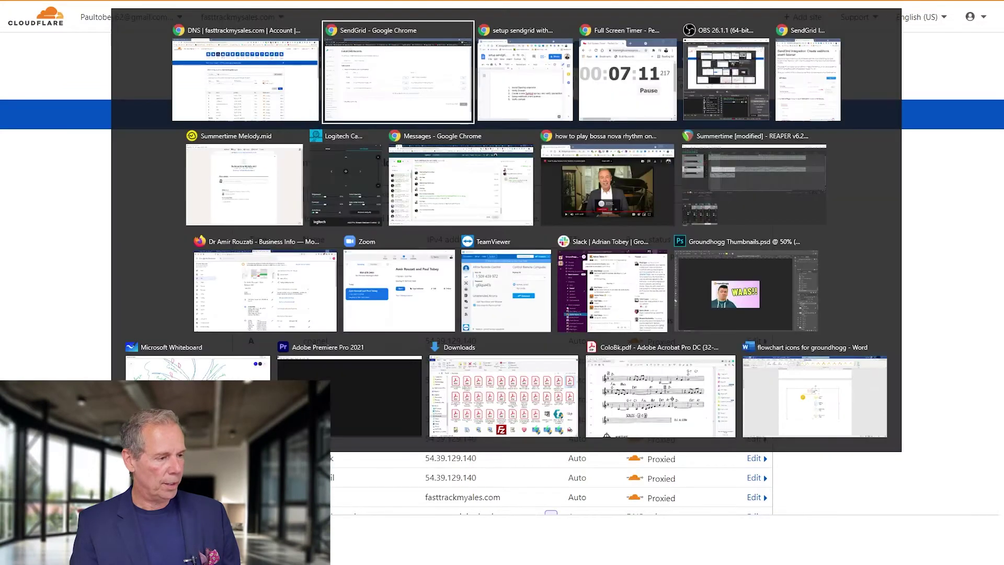
{"action": "left_click", "coordinate": [550, 219]}
{"action": "key", "text": "alt+Tab"}
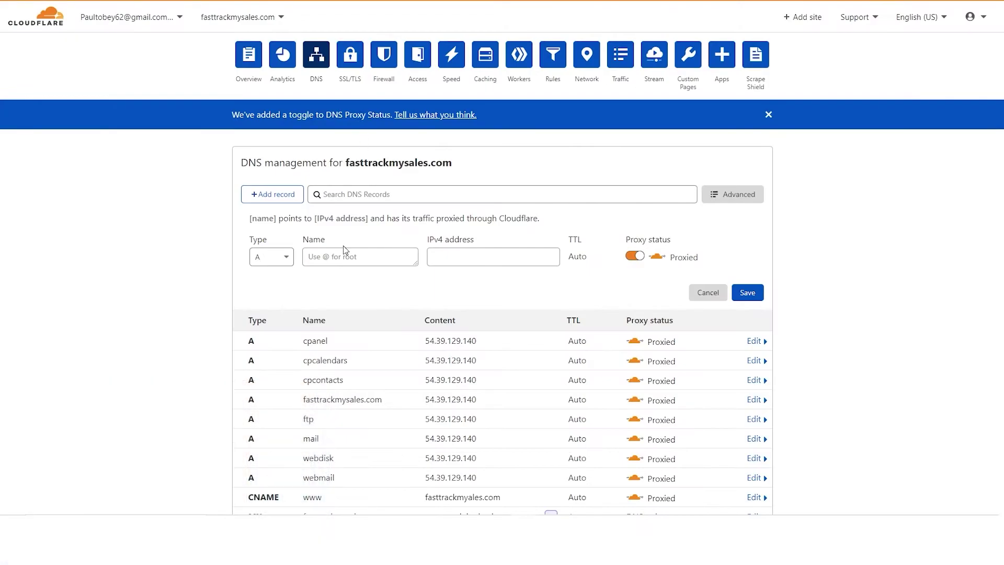
{"action": "left_click", "coordinate": [283, 257]}
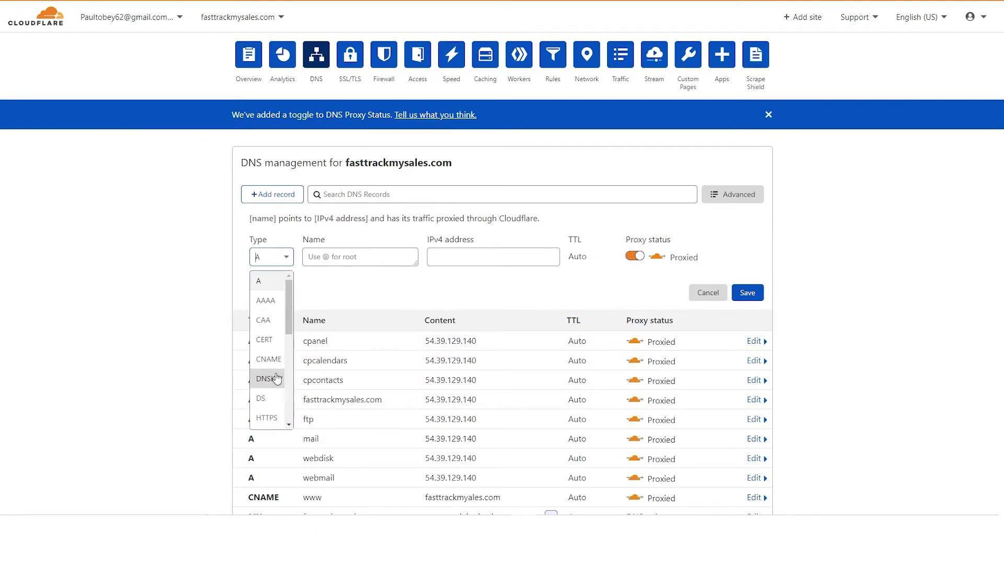
{"action": "scroll", "coordinate": [277, 375], "scroll_direction": "down", "scroll_amount": 1}
{"action": "left_click", "coordinate": [268, 306]}
{"action": "left_click", "coordinate": [328, 260]}
{"action": "key", "text": "ctrl+v"}
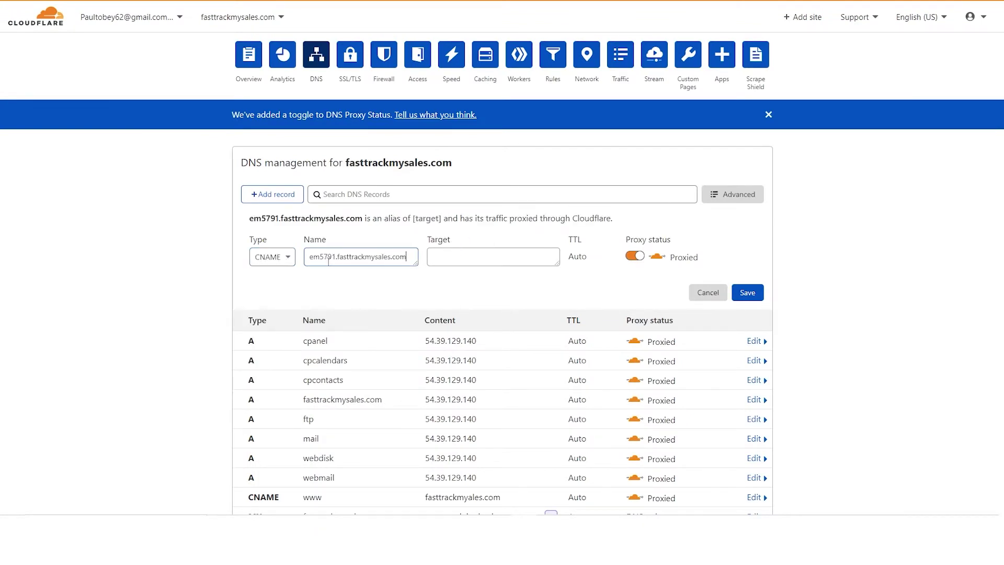
- Set the em5791 record's target to u19940776.wl027.sendgrid.net copied from SendGrid, set its proxy status to DNS only, and save the record
{"action": "key", "text": "ctrl+Tab"}
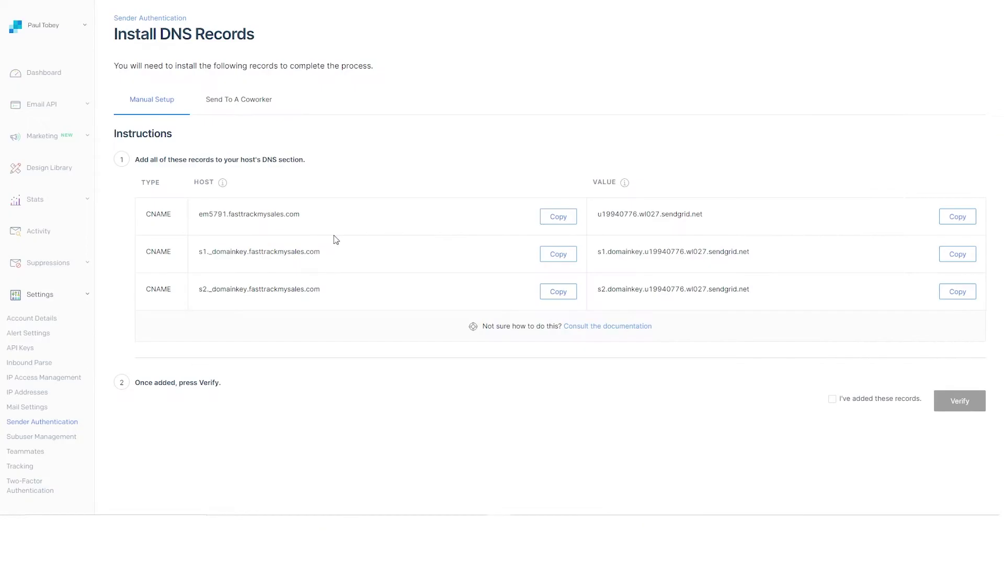
{"action": "left_click", "coordinate": [964, 222]}
{"action": "key", "text": "ctrl+shift+Tab"}
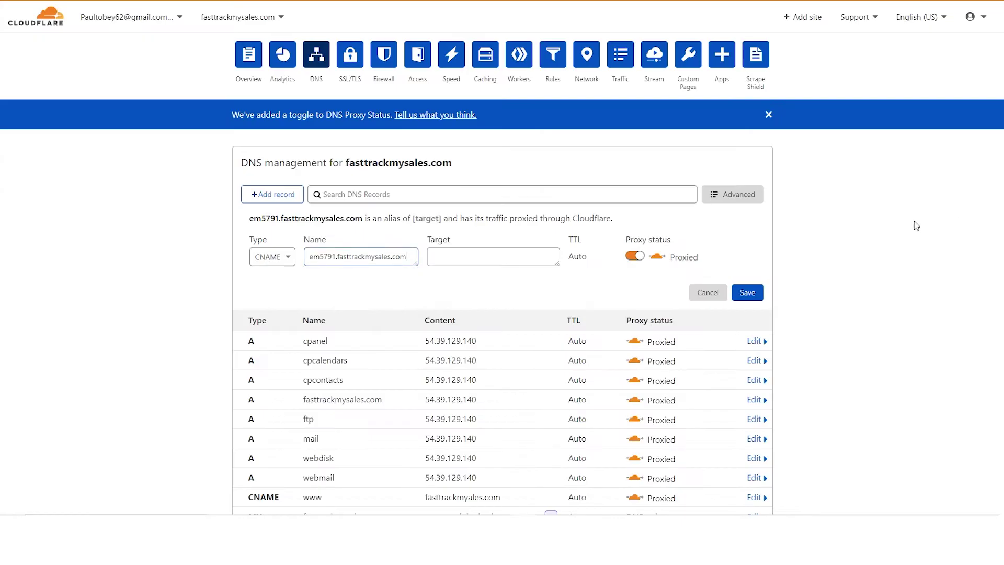
{"action": "left_click", "coordinate": [515, 257]}
{"action": "key", "text": "ctrl+v"}
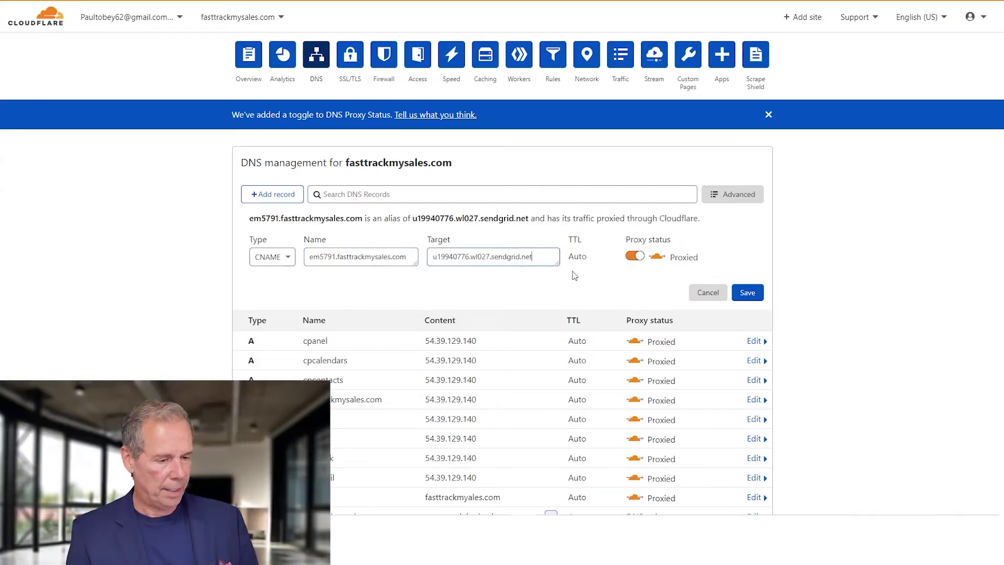
{"action": "left_click", "coordinate": [748, 293]}
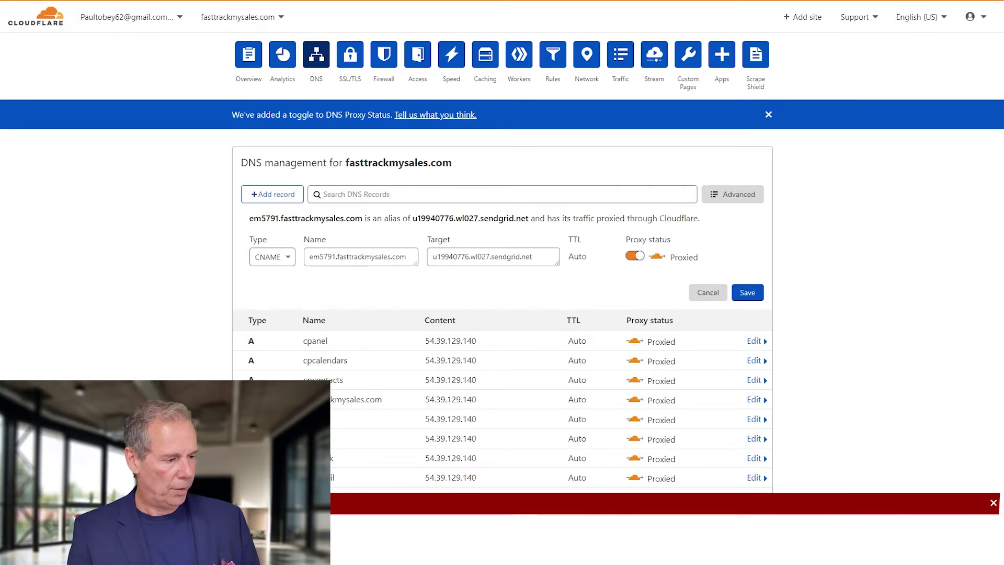
{"action": "left_click", "coordinate": [634, 256]}
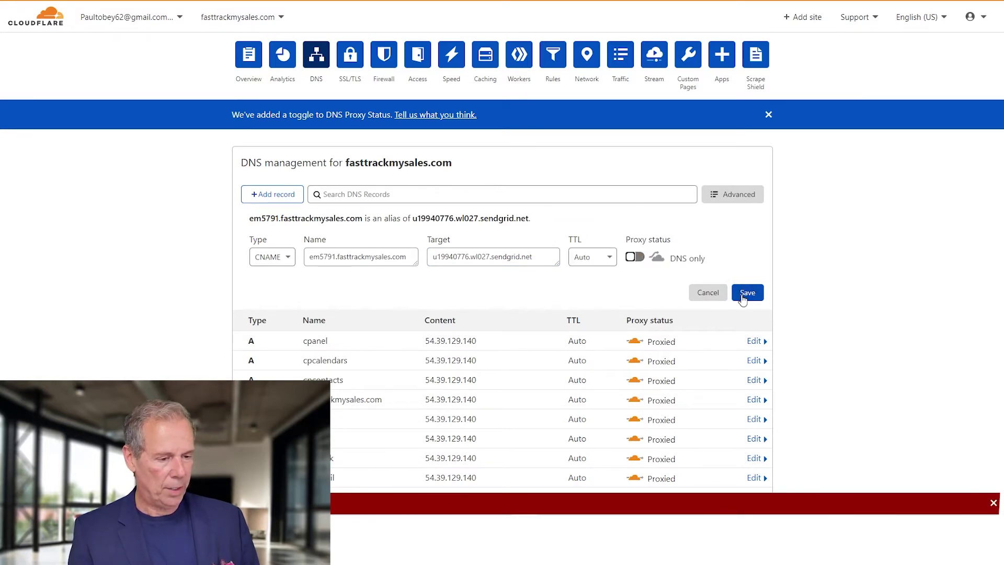
{"action": "left_click", "coordinate": [747, 293]}
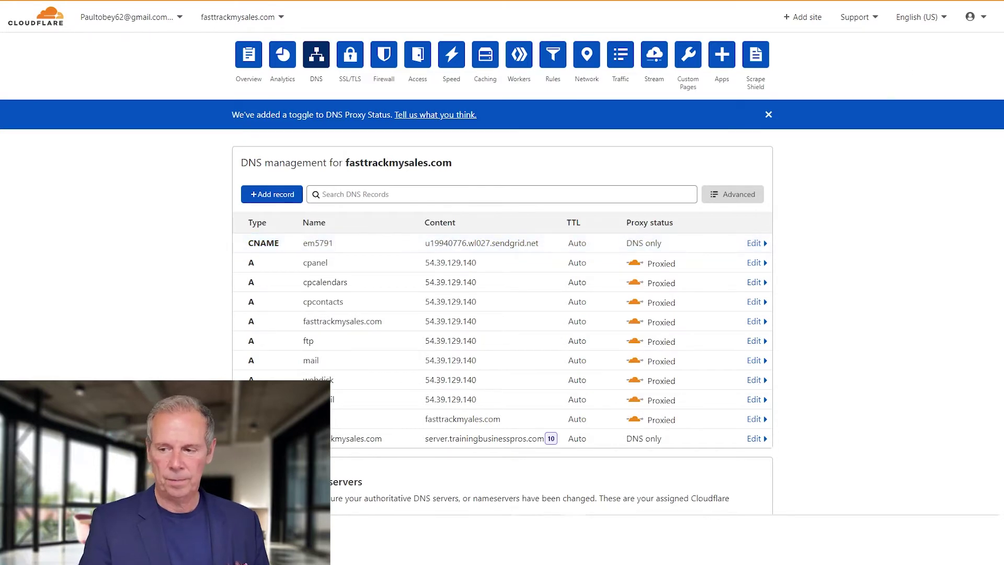
- Add the CNAME record s1._domainkey.fasttrackmysales.com in Cloudflare, pointing to s1.domainkey.u19940776.wl027.sendgrid.net with DNS only proxy status, and save it
{"action": "left_click", "coordinate": [269, 352]}
{"action": "left_click", "coordinate": [355, 257]}
{"action": "key", "text": "ctrl+v"}
{"action": "key", "text": "alt+Tab"}
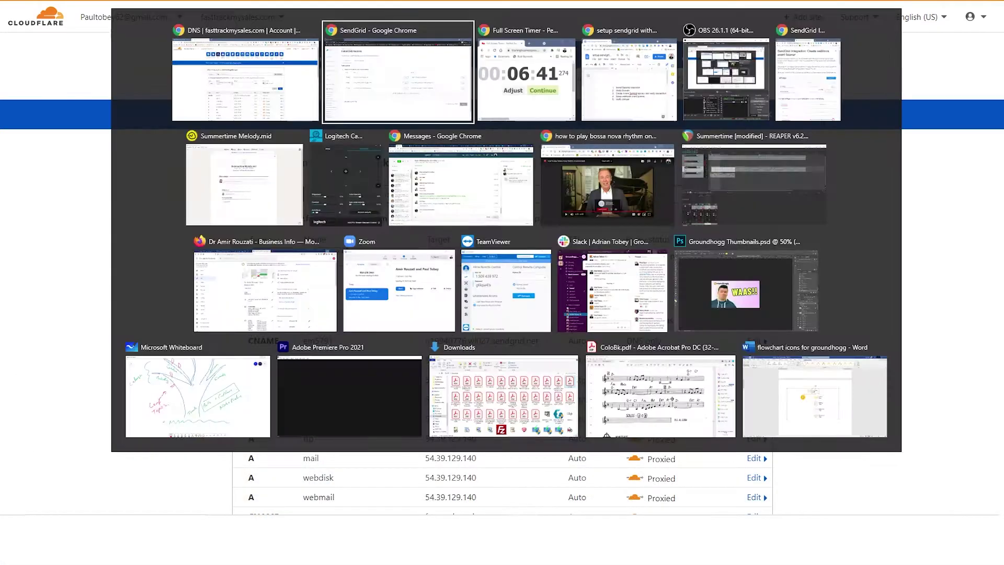
{"action": "left_click", "coordinate": [958, 253]}
{"action": "key", "text": "alt+Tab"}
{"action": "left_click", "coordinate": [498, 257]}
{"action": "key", "text": "ctrl+v"}
{"action": "left_click", "coordinate": [633, 270]}
{"action": "left_click", "coordinate": [748, 293]}
- Start another CNAME record in Cloudflare named s2._domainkey.fasttrackmysales.com, copied from SendGrid's third DNS record
{"action": "key", "text": "alt+Tab"}
{"action": "left_click", "coordinate": [555, 291]}
{"action": "key", "text": "alt+Tab"}
{"action": "left_click", "coordinate": [272, 194]}
{"action": "left_click", "coordinate": [269, 359]}
{"action": "left_click", "coordinate": [356, 257]}
{"action": "key", "text": "ctrl+v"}
- Set the s2._domainkey record's target to s2.domainkey.u19940776.wl027.sendgrid.net copied from SendGrid and switch its proxy status to DNS only
{"action": "key", "text": "alt+Tab"}
{"action": "left_click", "coordinate": [957, 291]}
{"action": "key", "text": "alt+Tab"}
{"action": "left_click", "coordinate": [538, 258]}
{"action": "key", "text": "ctrl+v"}
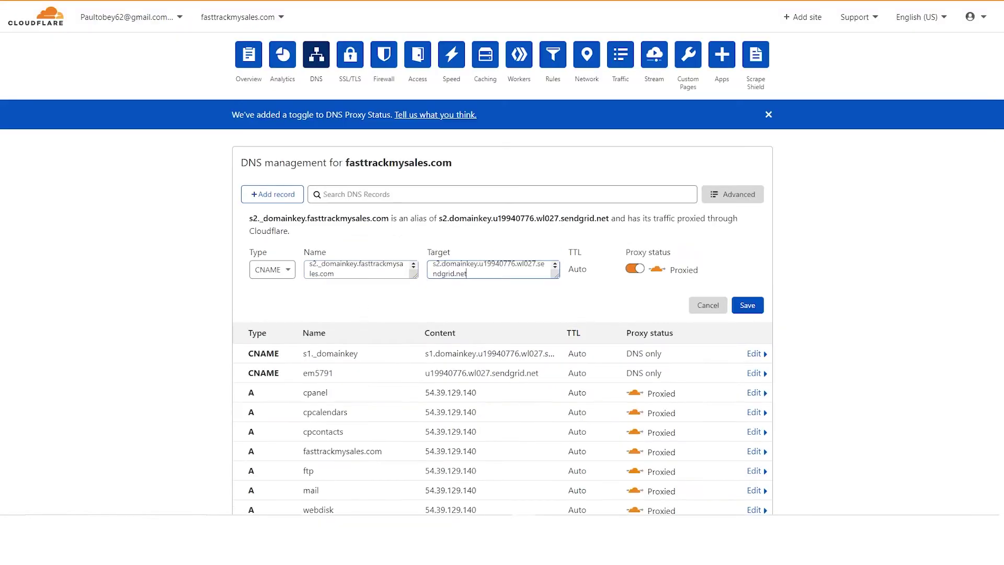
{"action": "left_click", "coordinate": [635, 268]}
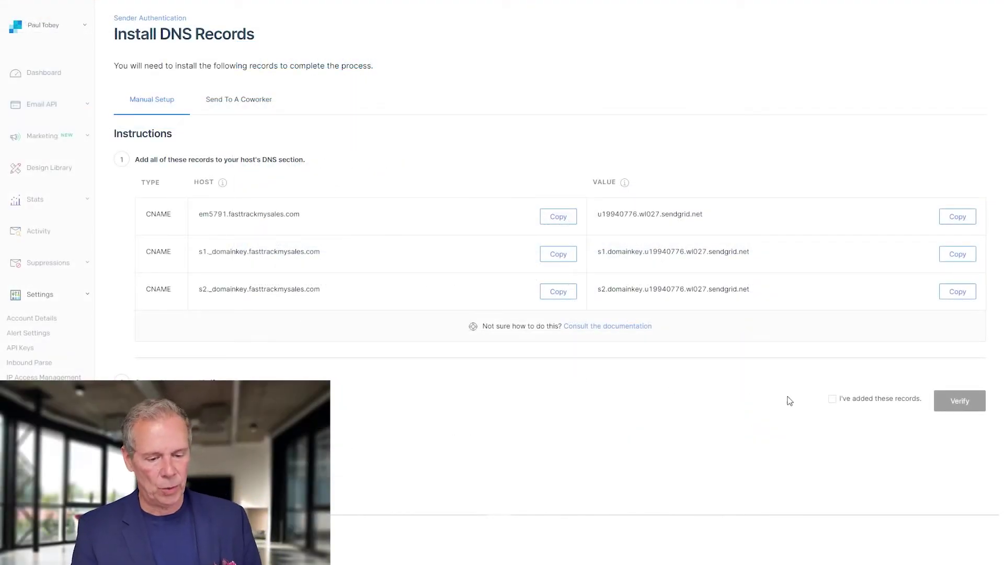
- Confirm in SendGrid that the DNS records have been added and verify the domain
{"action": "left_click", "coordinate": [832, 399]}
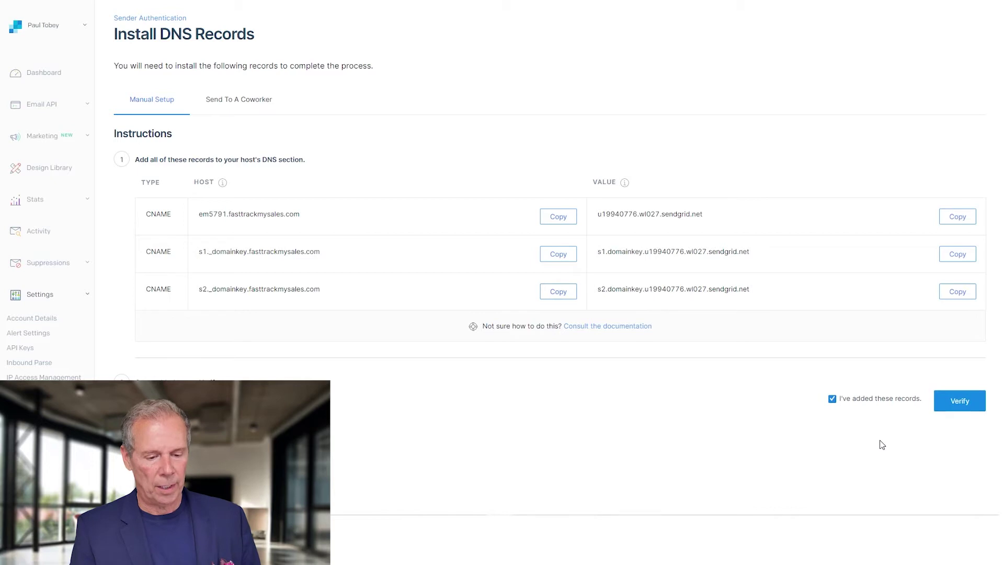
{"action": "left_click", "coordinate": [968, 402]}
{"action": "left_click_drag", "start_coordinate": [652, 135], "coordinate": [439, 139]}
{"action": "left_click", "coordinate": [734, 324]}
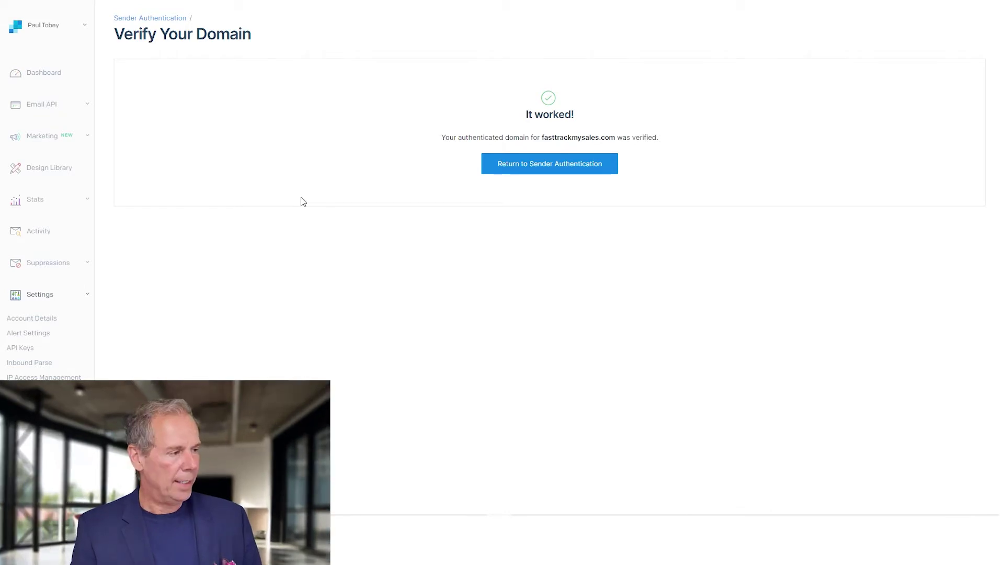
- Open SendGrid's Email API integration guide and choose the Web API setup method with PHP
{"action": "left_click", "coordinate": [42, 106]}
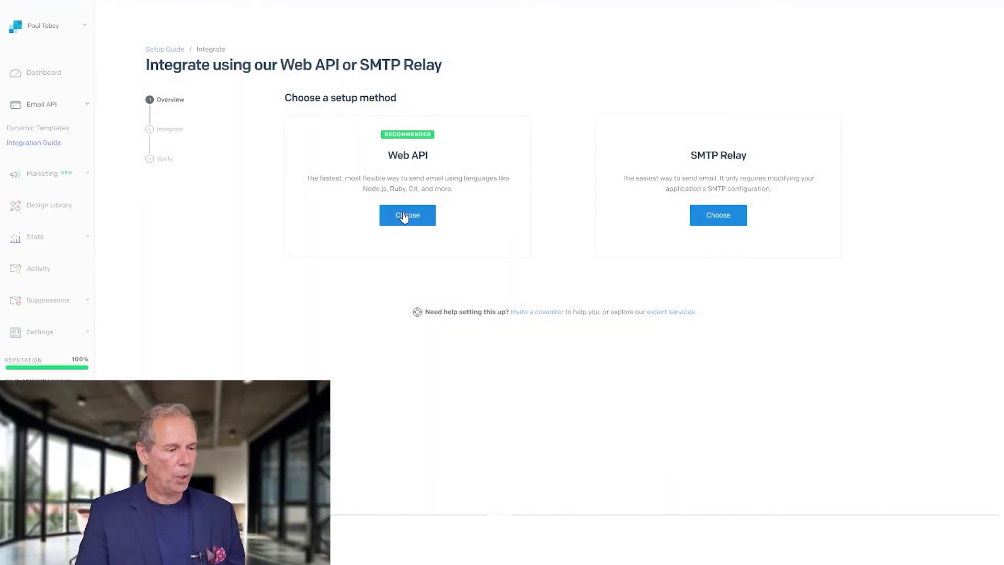
{"action": "left_click", "coordinate": [404, 217]}
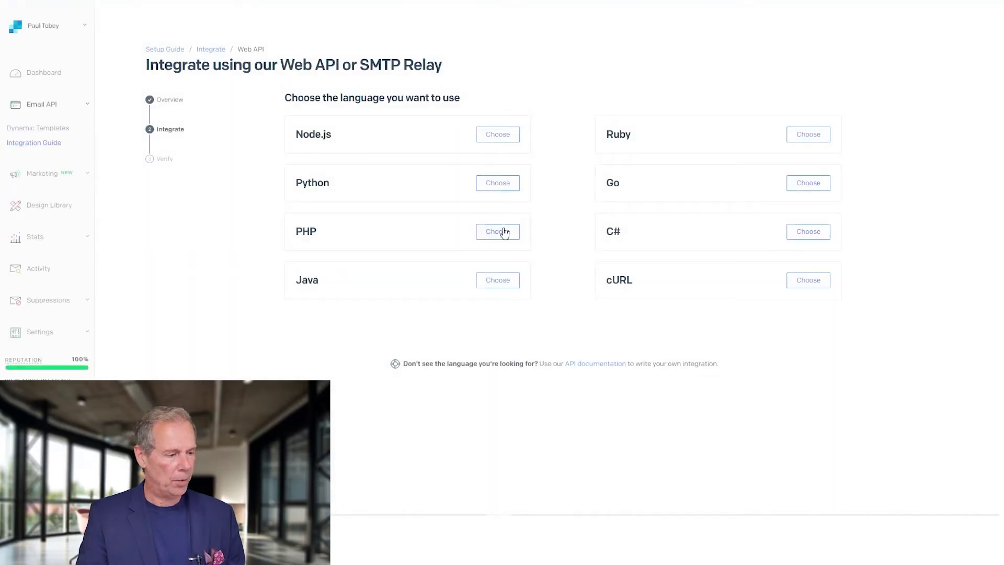
{"action": "left_click", "coordinate": [497, 232]}
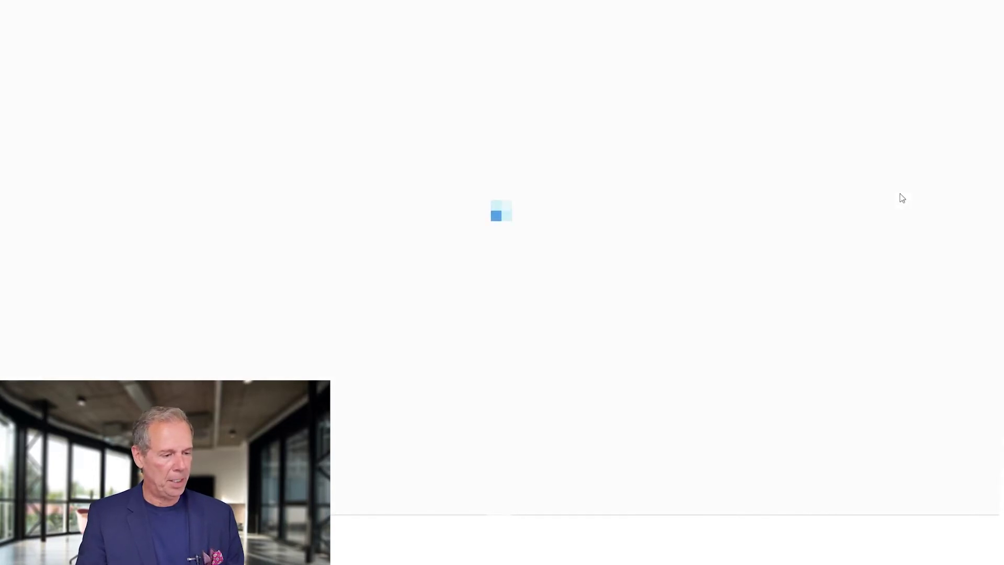
- Create a SendGrid API key named fasttrackmysales and copy the generated key
{"action": "left_click", "coordinate": [392, 224]}
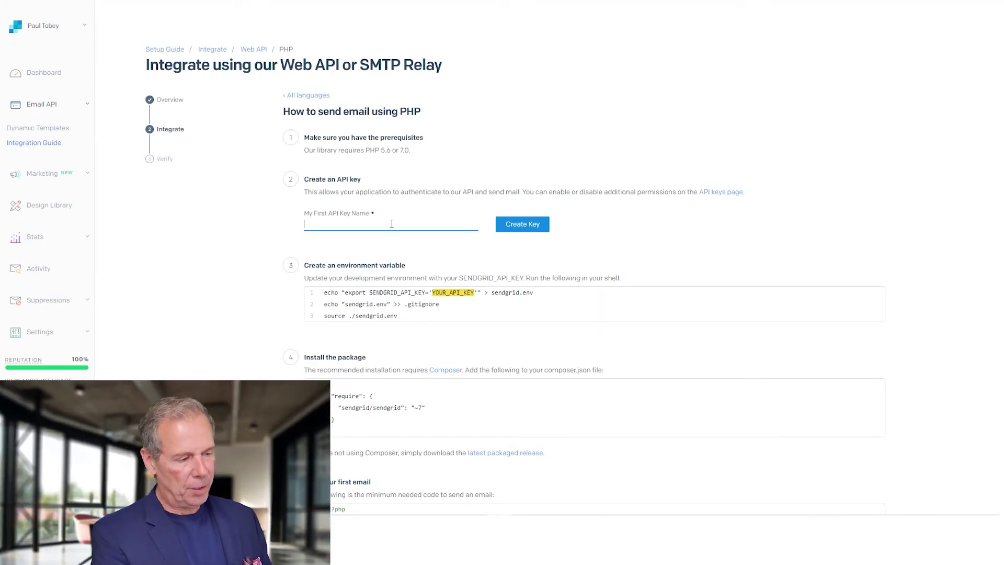
{"action": "type", "text": "fasttrac"}
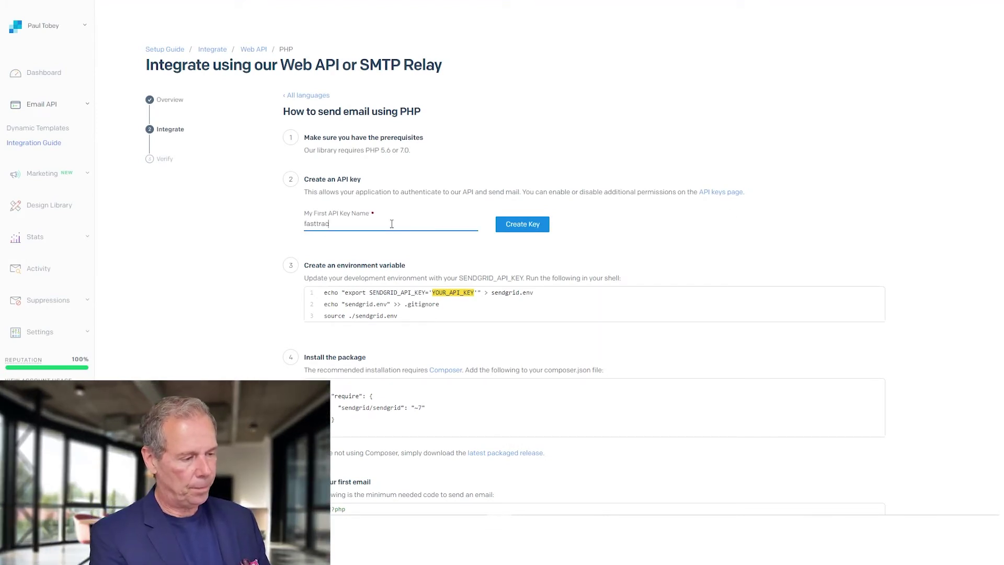
{"action": "type", "text": "kmysales"}
{"action": "left_click", "coordinate": [522, 225]}
{"action": "left_click_drag", "start_coordinate": [572, 239], "coordinate": [309, 241]}
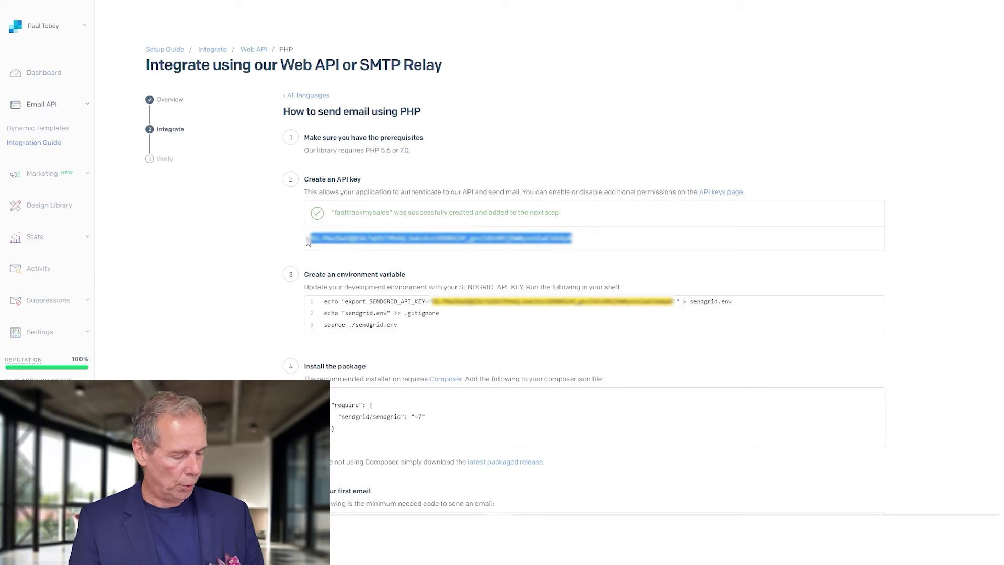
{"action": "left_click", "coordinate": [603, 247]}
{"action": "scroll", "coordinate": [601, 249], "scroll_direction": "down", "scroll_amount": 8}
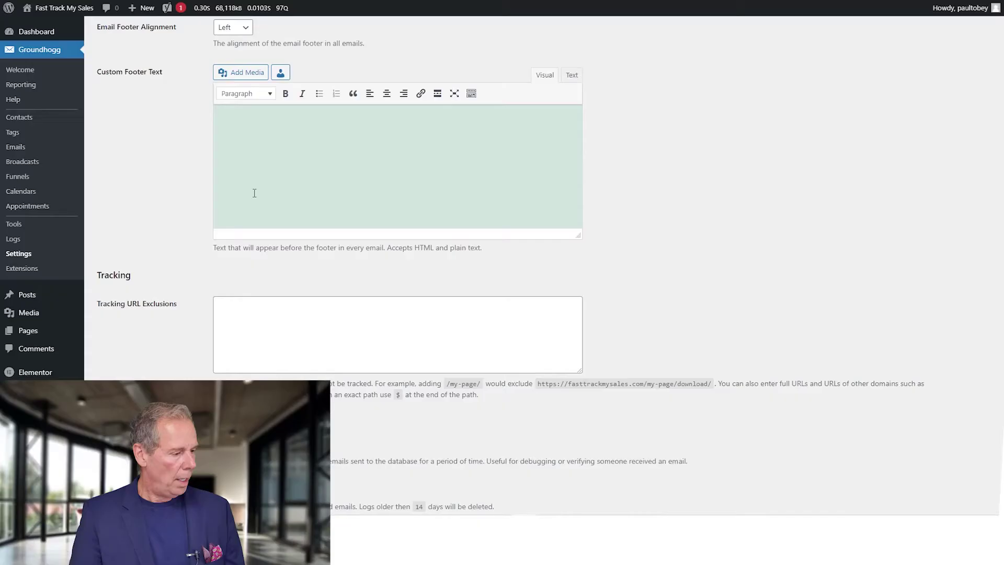
{"action": "scroll", "coordinate": [253, 193], "scroll_direction": "up", "scroll_amount": 6}
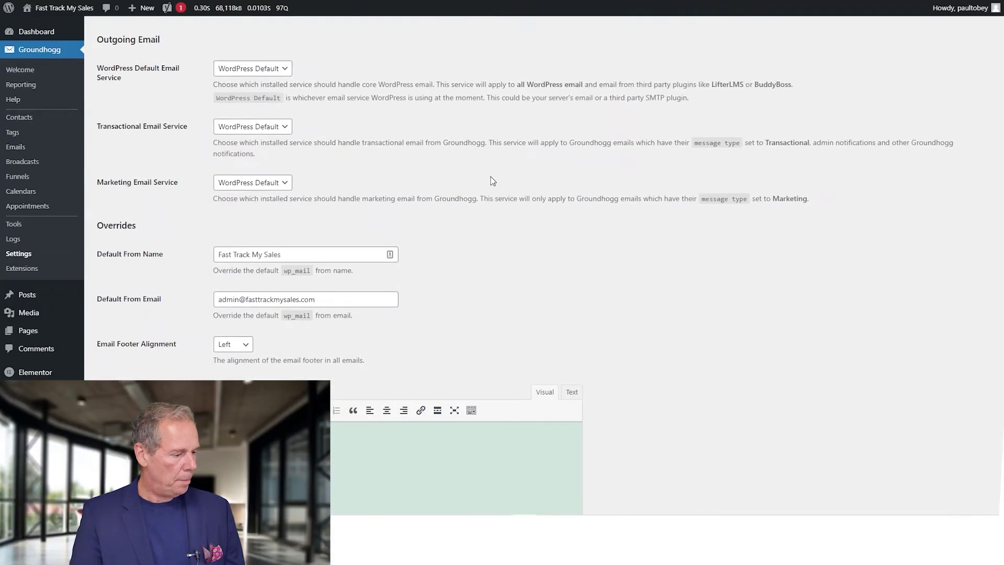
{"action": "scroll", "coordinate": [490, 177], "scroll_direction": "down", "scroll_amount": 15}
{"action": "left_click", "coordinate": [269, 363]}
{"action": "key", "text": "ctrl+a"}
{"action": "key", "text": "ctrl+v"}
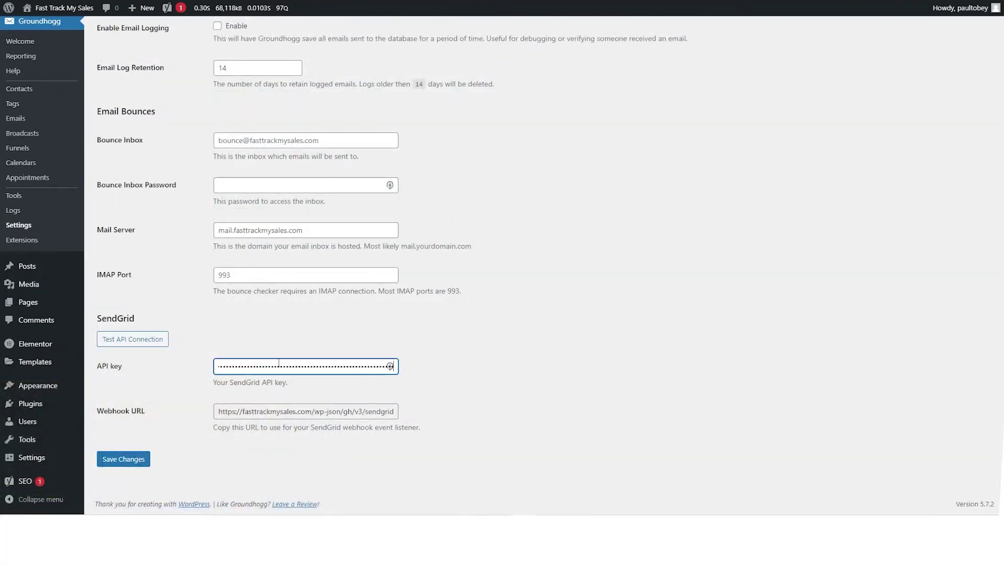
{"action": "left_click", "coordinate": [135, 464]}
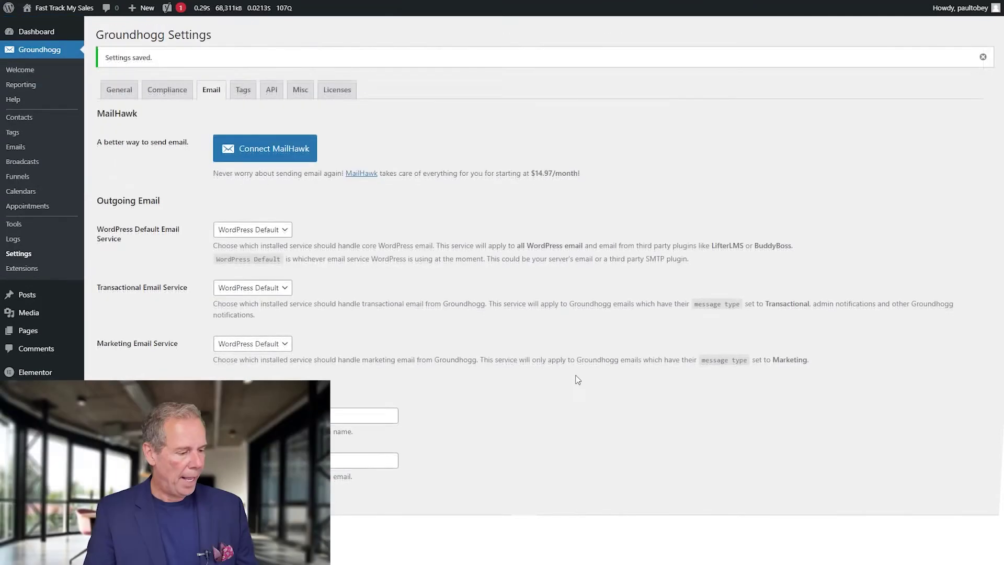
{"action": "scroll", "coordinate": [576, 378], "scroll_direction": "down", "scroll_amount": 6}
{"action": "scroll", "coordinate": [577, 379], "scroll_direction": "down", "scroll_amount": 10}
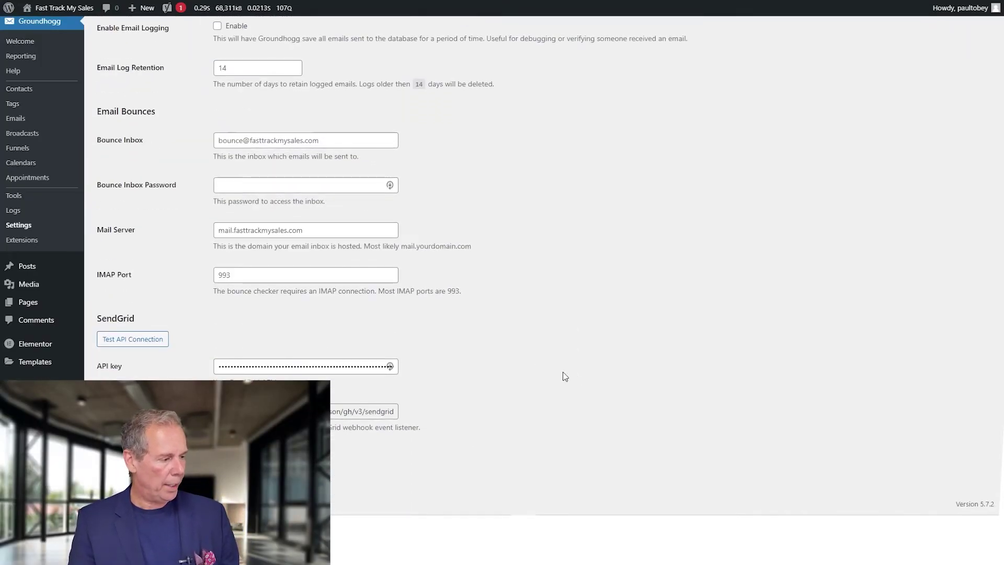
{"action": "left_click", "coordinate": [137, 346]}
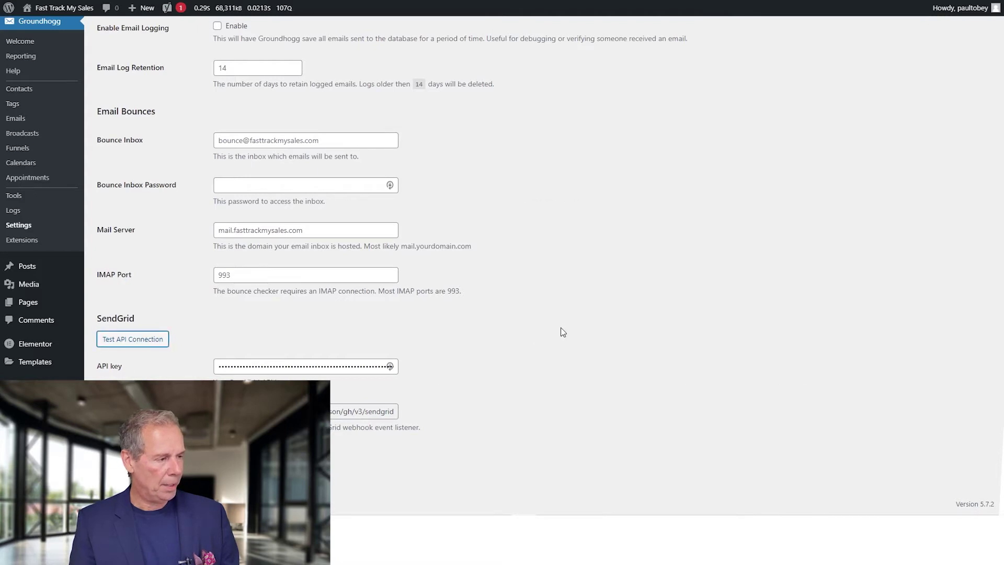
{"action": "left_click_drag", "start_coordinate": [257, 87], "coordinate": [109, 88]}
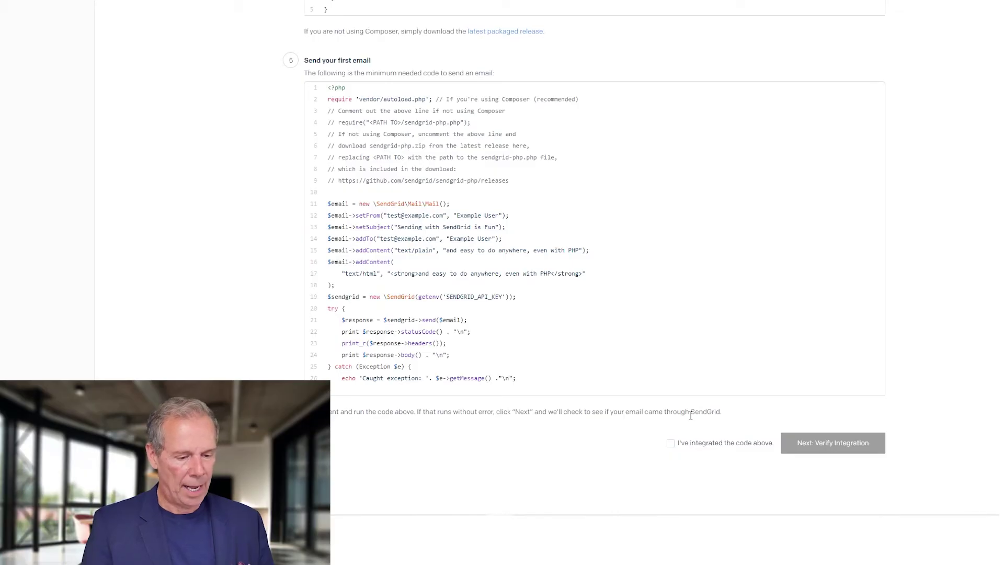
- Confirm in SendGrid's PHP guide that the code has been integrated and verify the integration
{"action": "left_click", "coordinate": [671, 445]}
{"action": "left_click", "coordinate": [822, 453]}
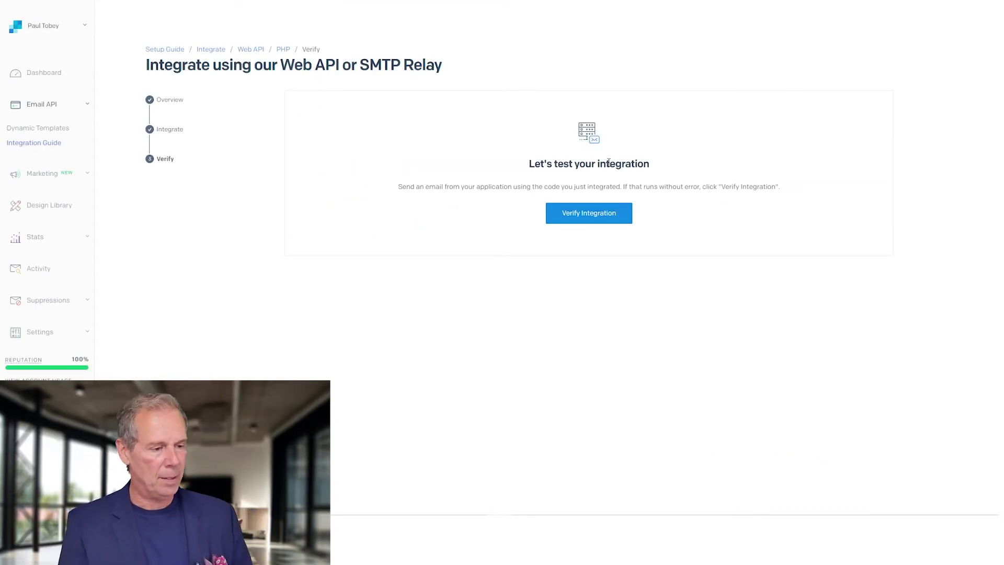
{"action": "left_click", "coordinate": [599, 220]}
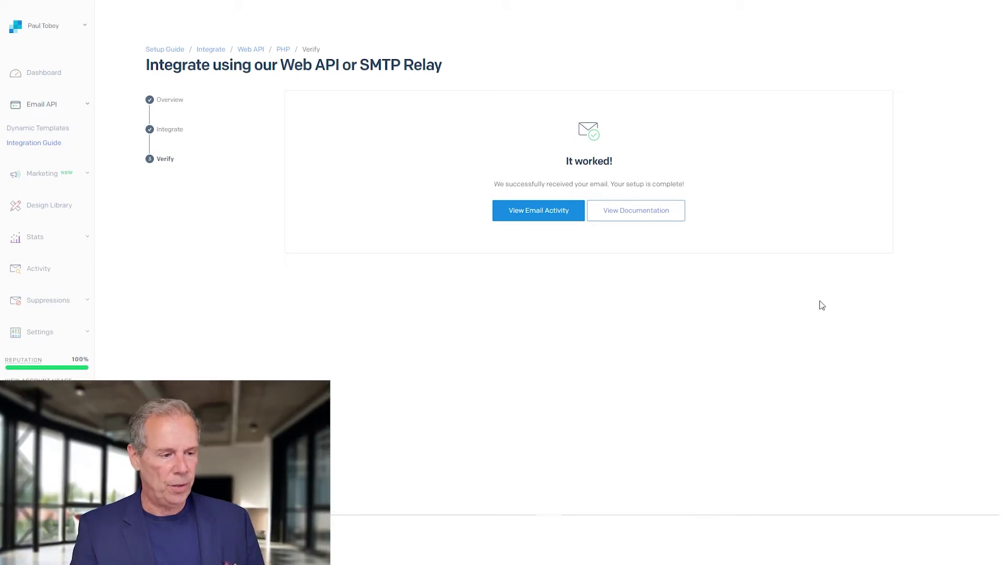
- Open the fasttrackmysales key for editing from SendGrid's list of API keys
{"action": "left_click", "coordinate": [47, 333]}
{"action": "scroll", "coordinate": [105, 324], "scroll_direction": "down", "scroll_amount": 1}
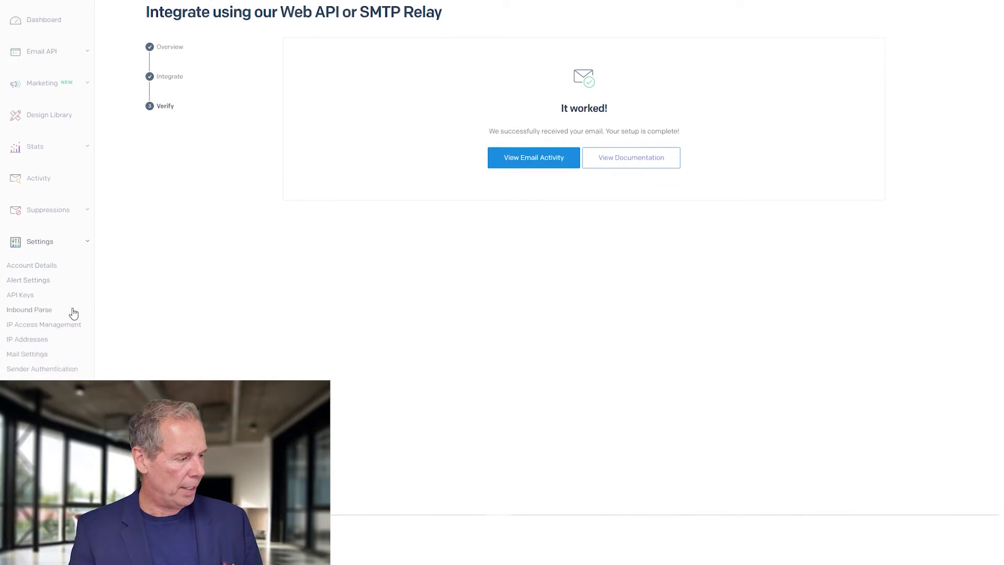
{"action": "left_click", "coordinate": [26, 295]}
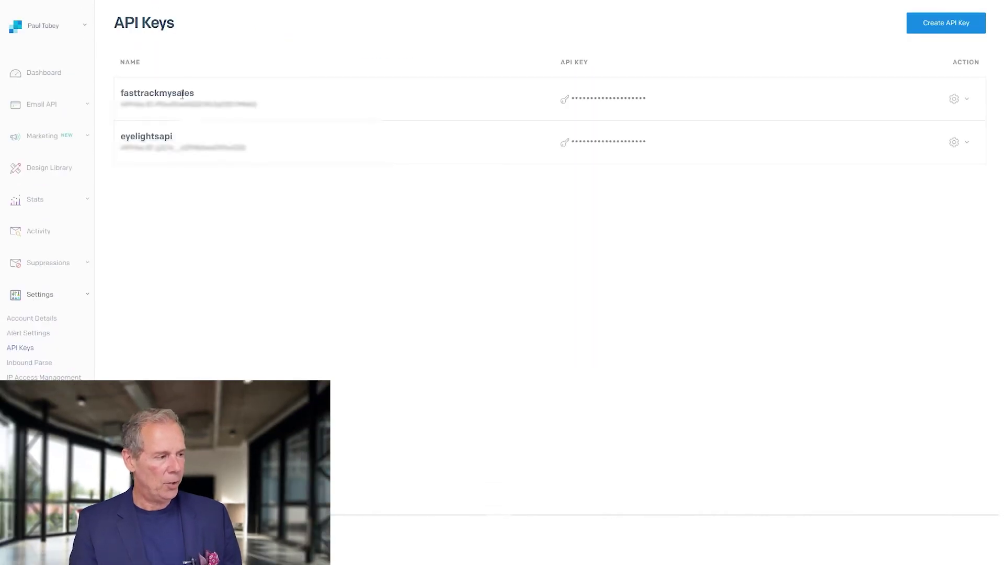
{"action": "left_click_drag", "start_coordinate": [195, 98], "coordinate": [117, 93]}
{"action": "left_click", "coordinate": [381, 121]}
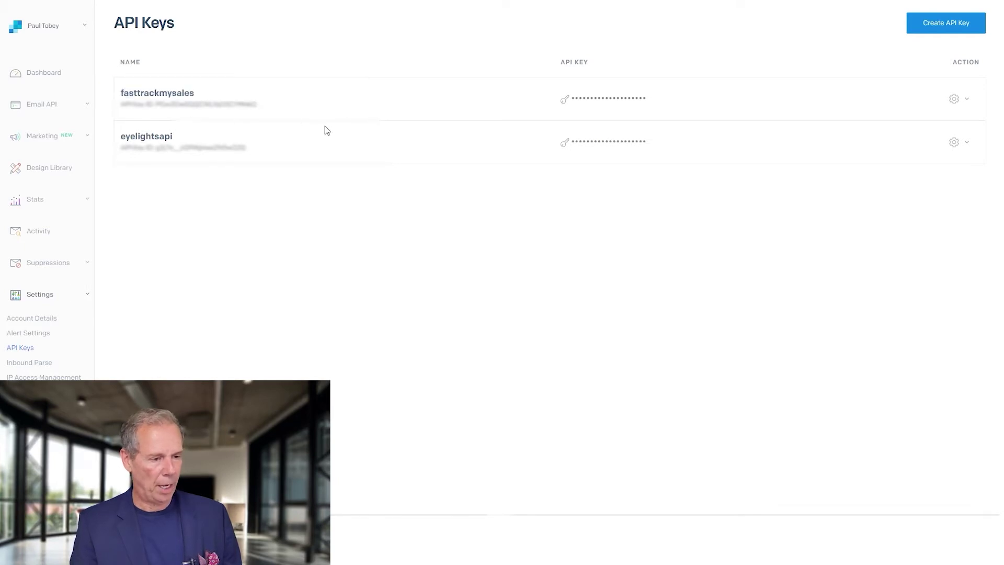
{"action": "left_click", "coordinate": [960, 99]}
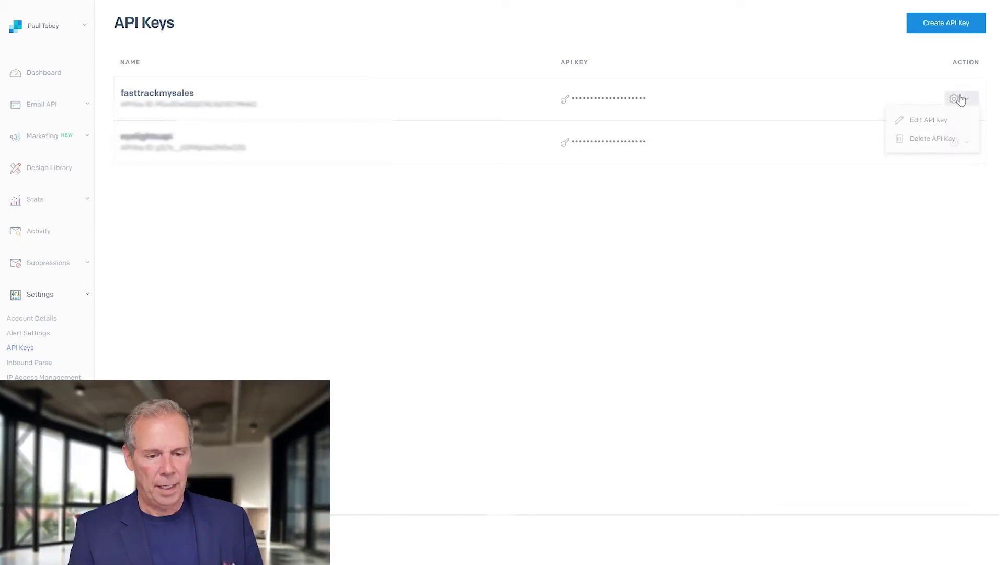
{"action": "left_click", "coordinate": [931, 126]}
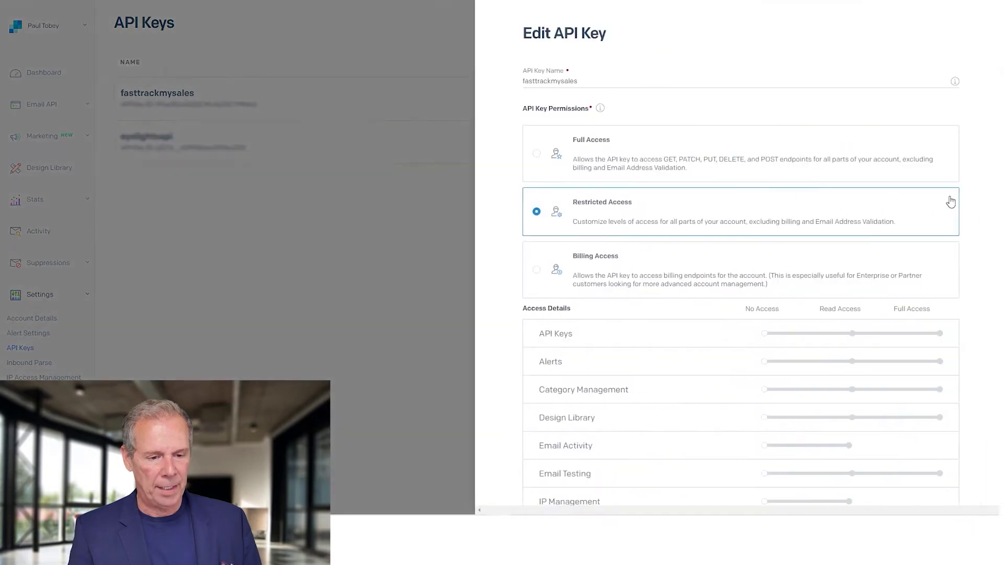
- Give the fasttrackmysales key full access to Event Notification within its Mail Settings permissions
{"action": "scroll", "coordinate": [952, 200], "scroll_direction": "down", "scroll_amount": 1}
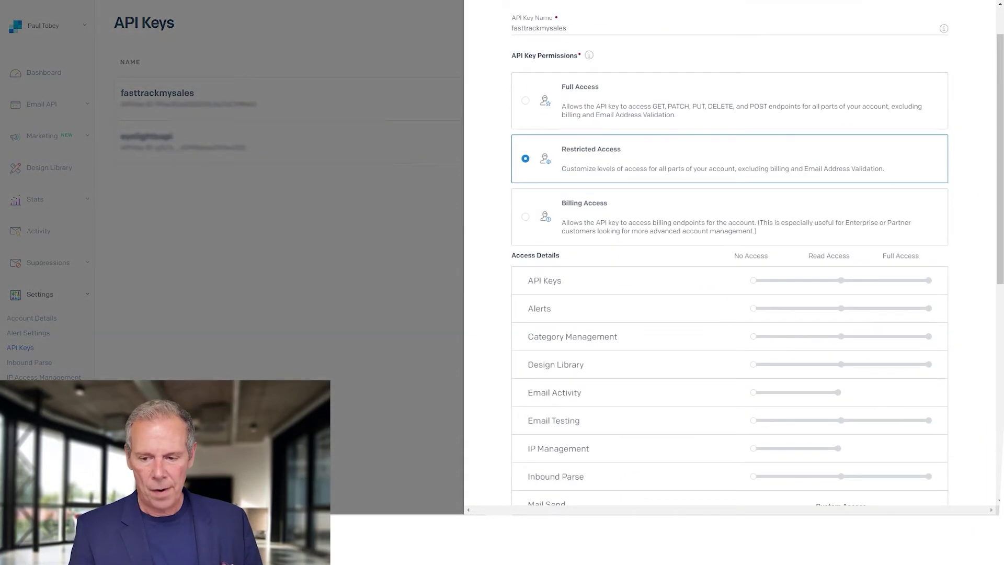
{"action": "scroll", "coordinate": [810, 252], "scroll_direction": "down", "scroll_amount": 6}
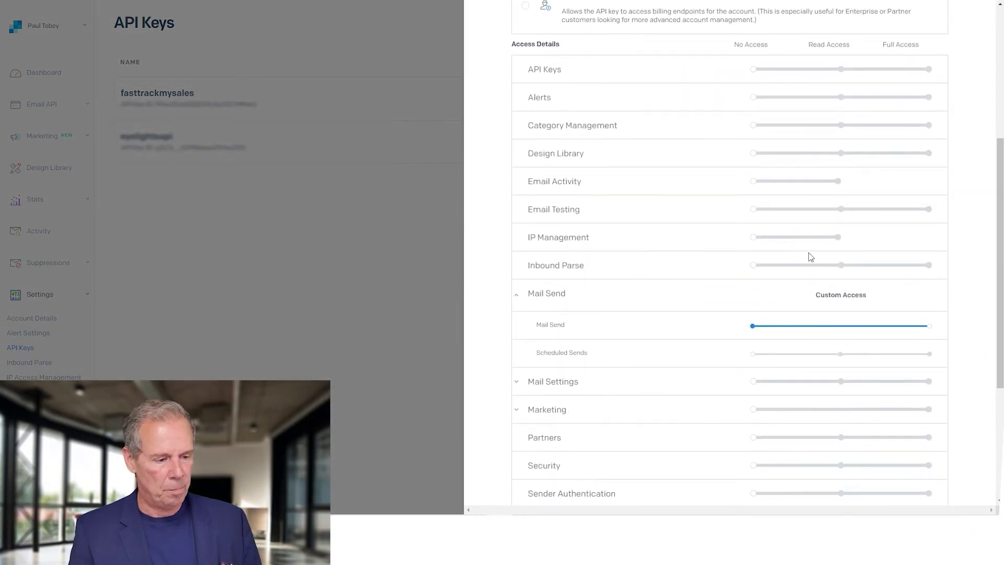
{"action": "scroll", "coordinate": [810, 257], "scroll_direction": "down", "scroll_amount": 1}
{"action": "left_click", "coordinate": [533, 222]}
{"action": "scroll", "coordinate": [784, 240], "scroll_direction": "down", "scroll_amount": 4}
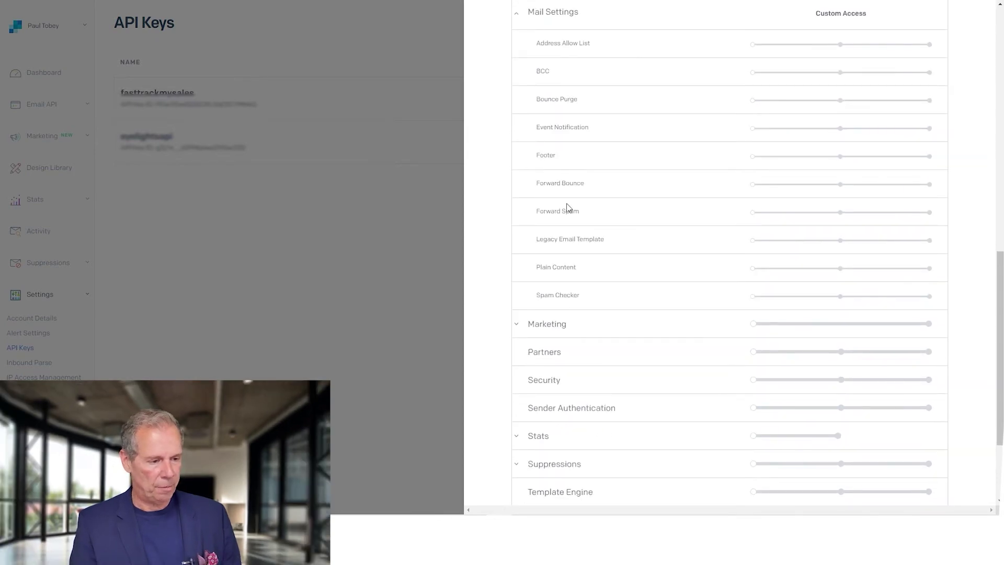
{"action": "triple_click", "coordinate": [566, 131]}
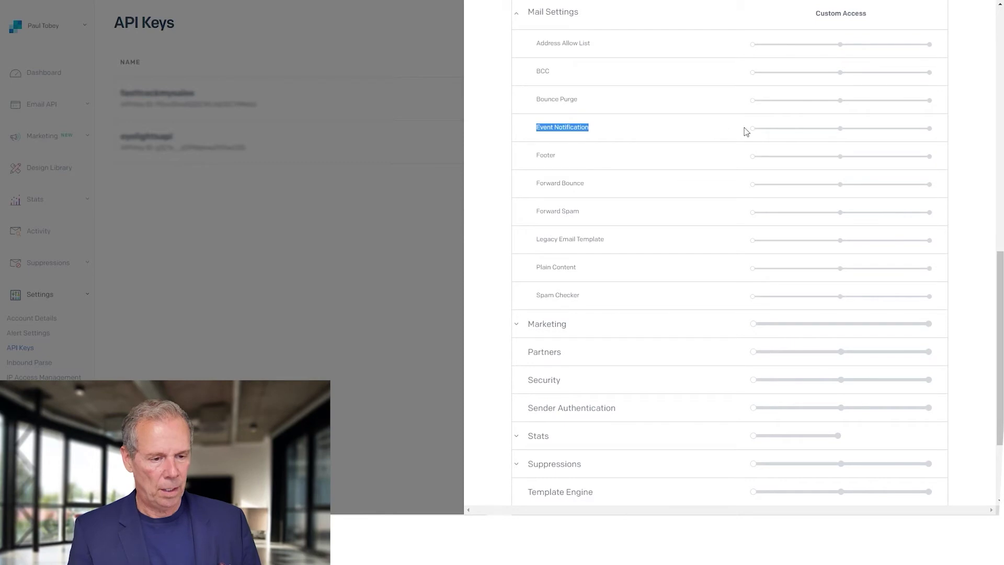
{"action": "left_click", "coordinate": [931, 130]}
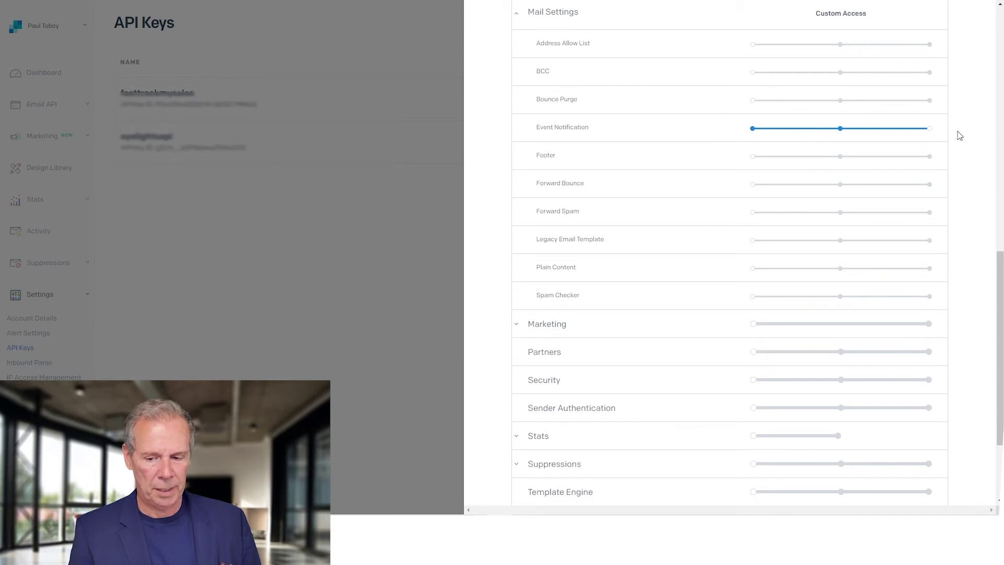
{"action": "scroll", "coordinate": [960, 136], "scroll_direction": "down", "scroll_amount": 3}
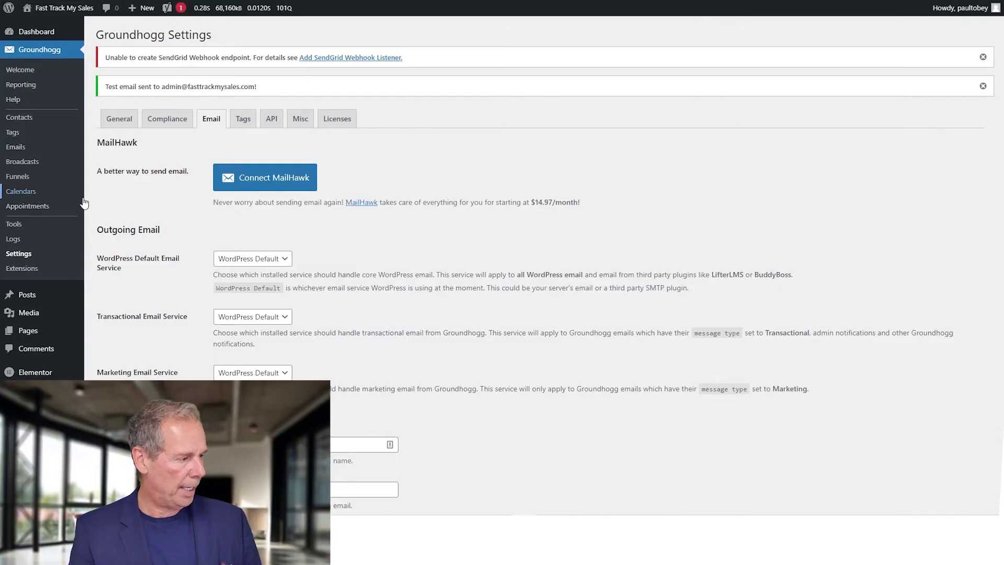
- Rerun Groundhogg's SendGrid API connection test with the updated key permissions and check the notice
{"action": "scroll", "coordinate": [142, 241], "scroll_direction": "down", "scroll_amount": 20}
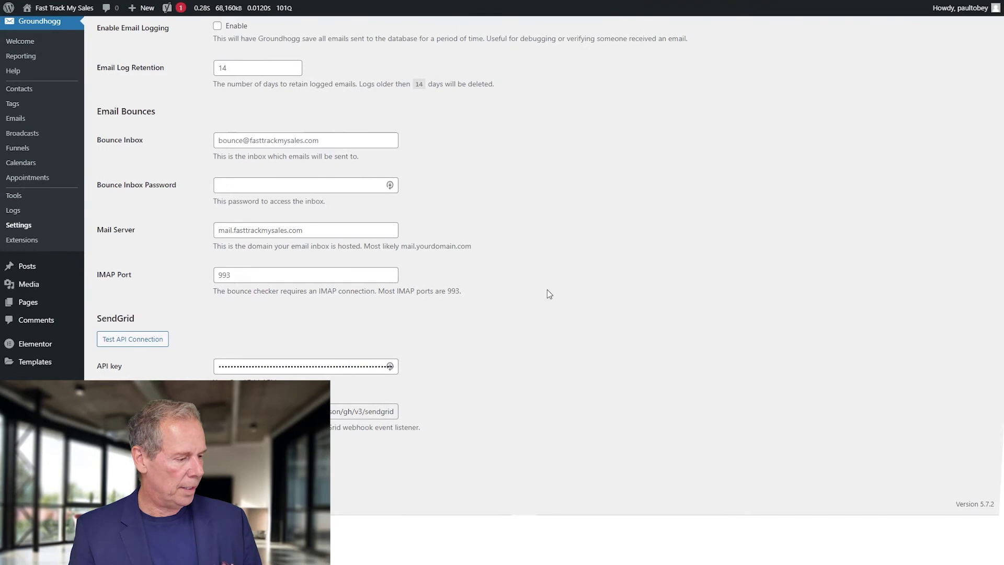
{"action": "left_click", "coordinate": [132, 340]}
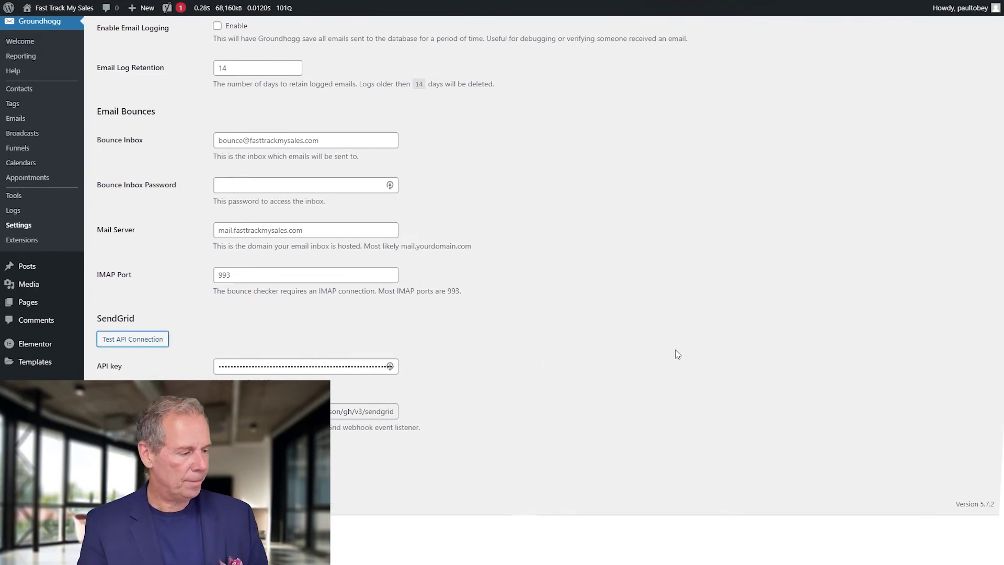
{"action": "left_click_drag", "start_coordinate": [257, 59], "coordinate": [123, 58]}
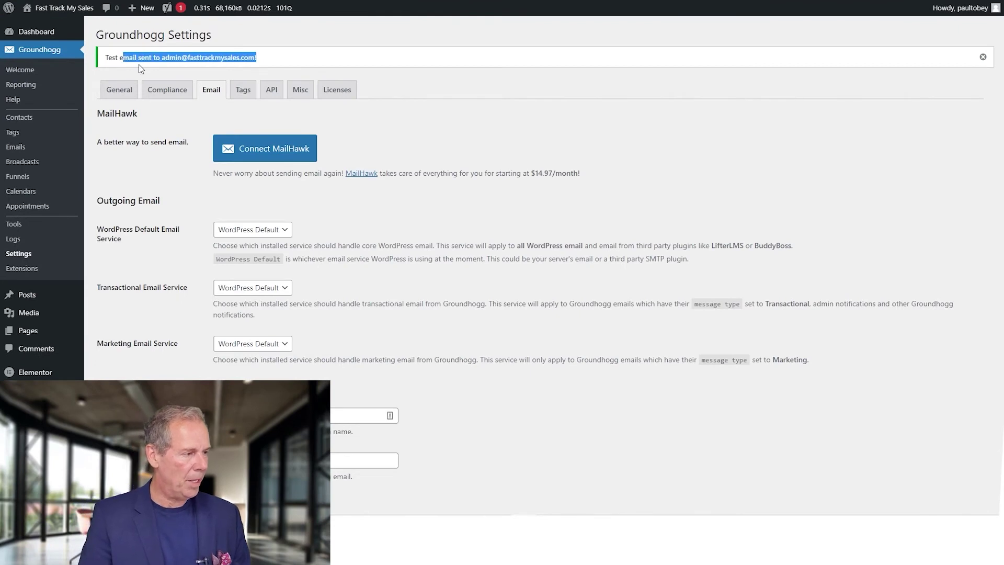
- Check the Event Webhook status among the event settings on SendGrid's Mail Settings page
{"action": "key", "text": "alt+Tab"}
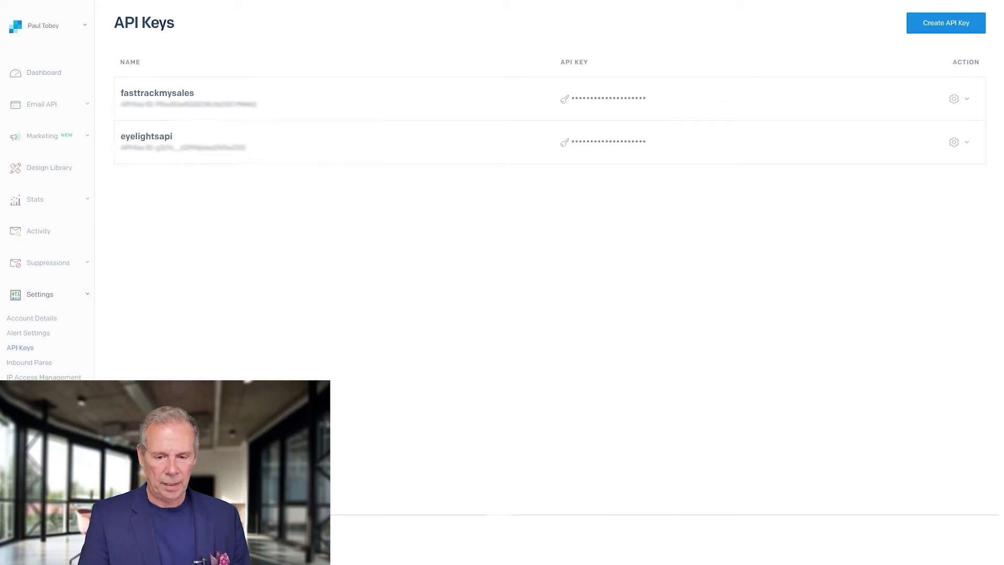
{"action": "scroll", "coordinate": [49, 363], "scroll_direction": "down", "scroll_amount": 1}
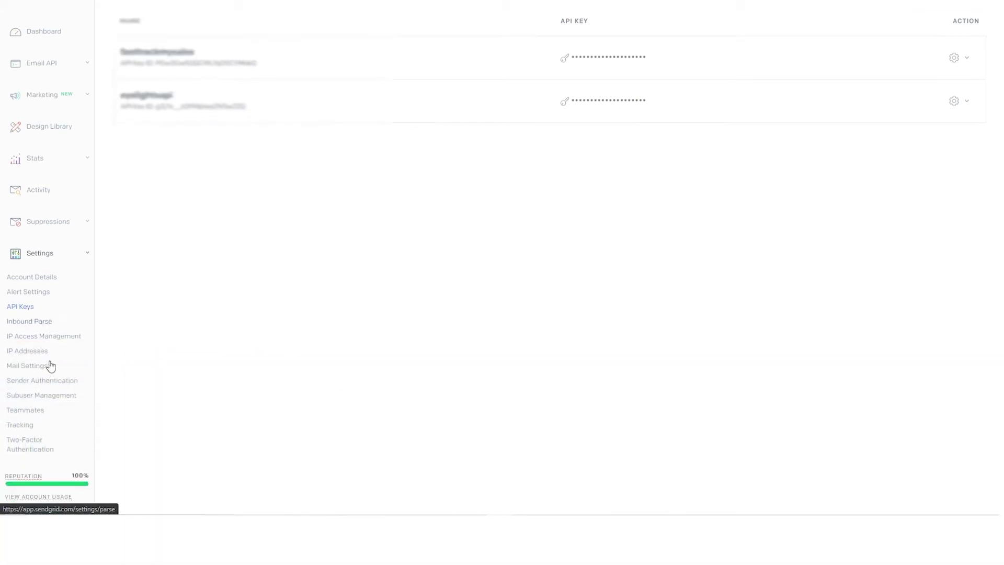
{"action": "left_click", "coordinate": [36, 356]}
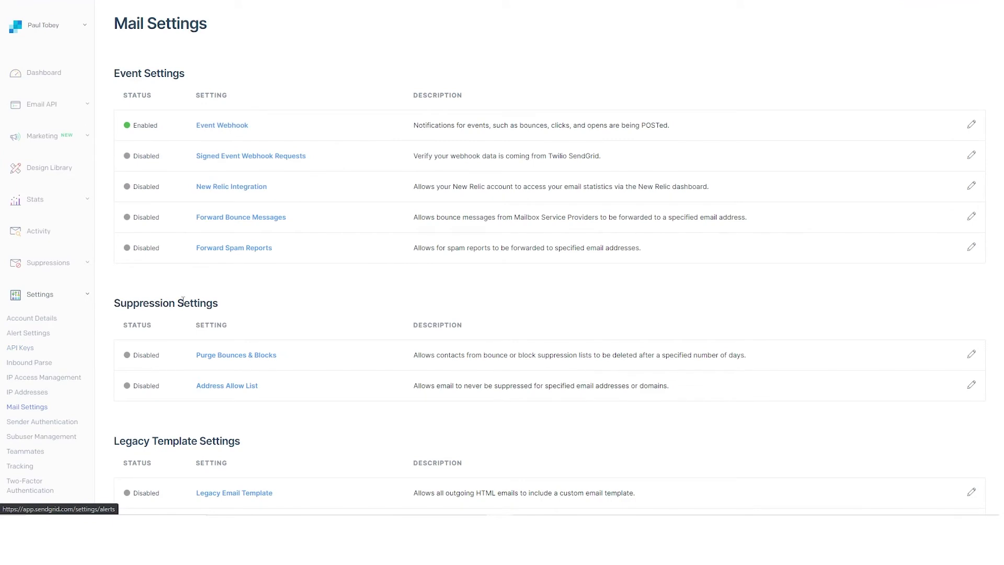
{"action": "left_click_drag", "start_coordinate": [164, 127], "coordinate": [129, 126]}
{"action": "left_click", "coordinate": [153, 156]}
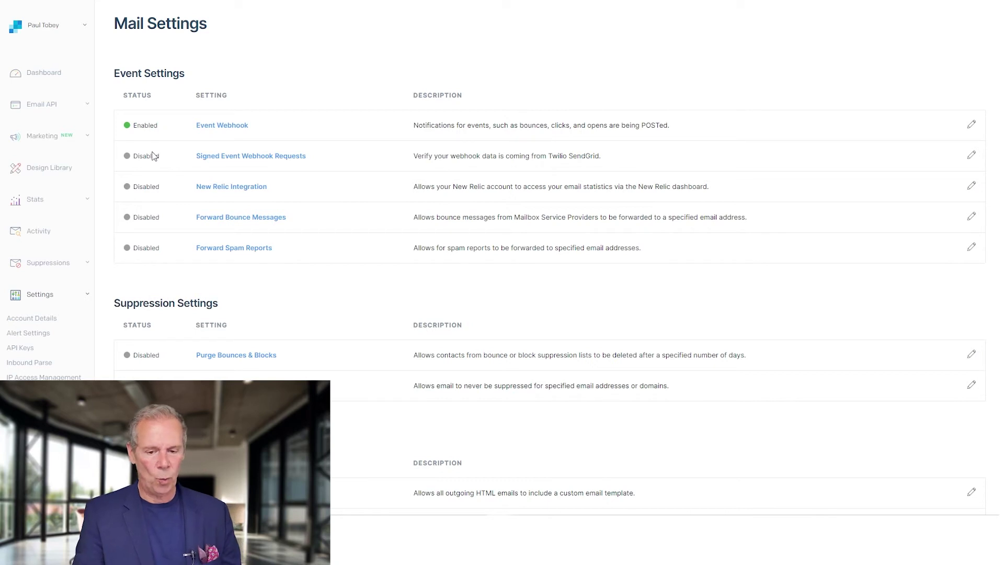
{"action": "double_click", "coordinate": [139, 127]}
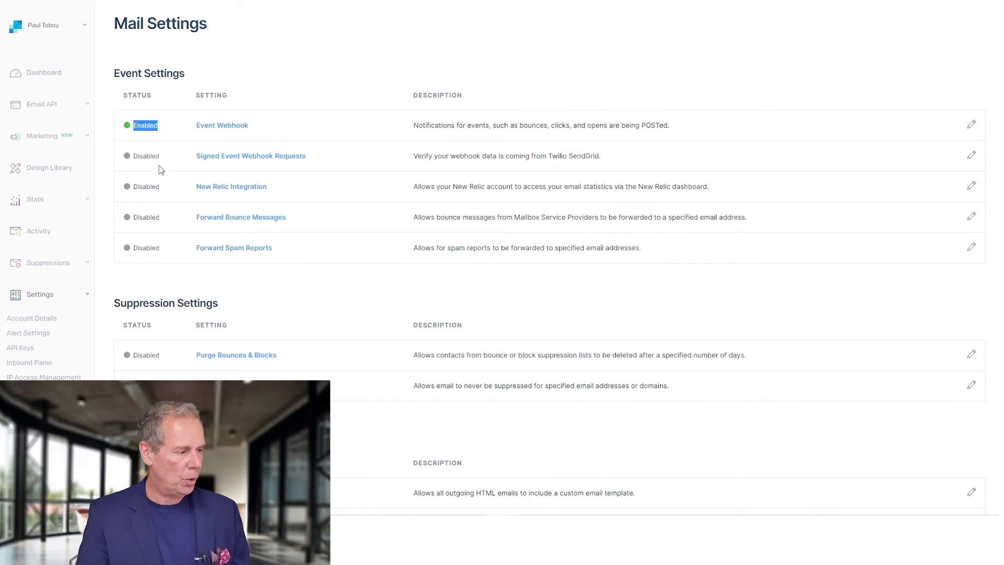
{"action": "double_click", "coordinate": [146, 155]}
{"action": "left_click", "coordinate": [140, 126]}
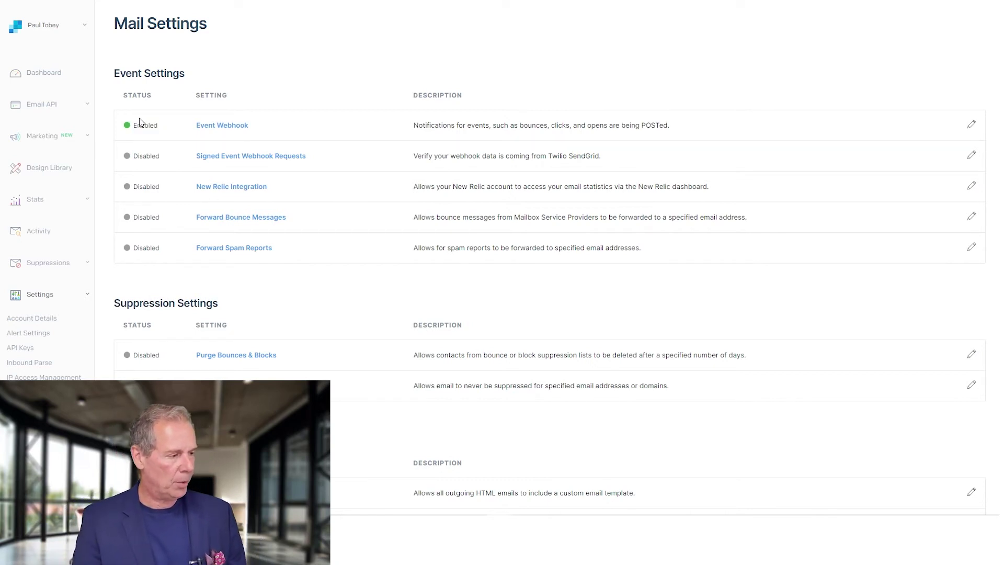
{"action": "double_click", "coordinate": [140, 126]}
{"action": "left_click", "coordinate": [550, 144]}
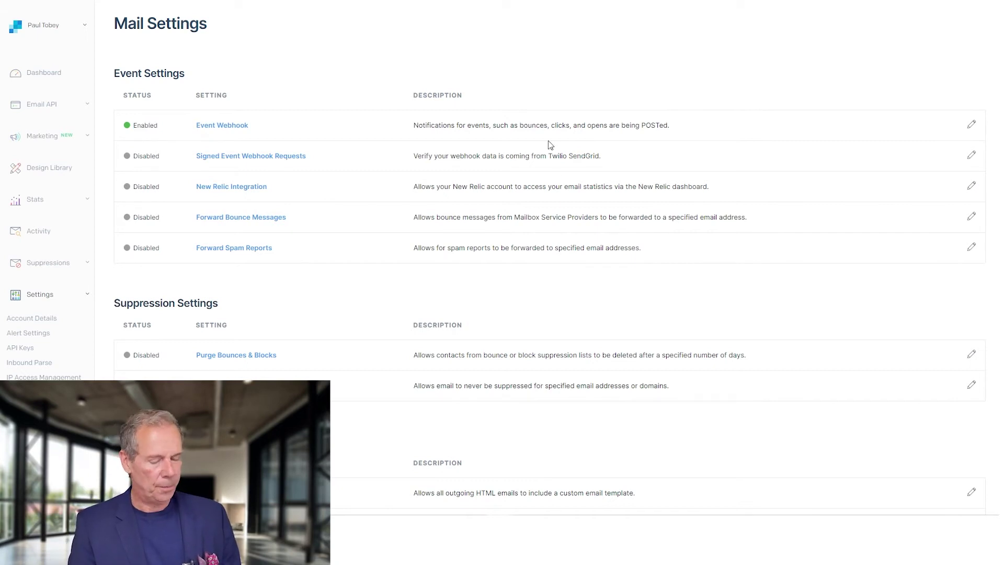
- Switch back to Groundhogg's Email settings in WordPress and locate the Outgoing Email service options
{"action": "key", "text": "alt+Tab"}
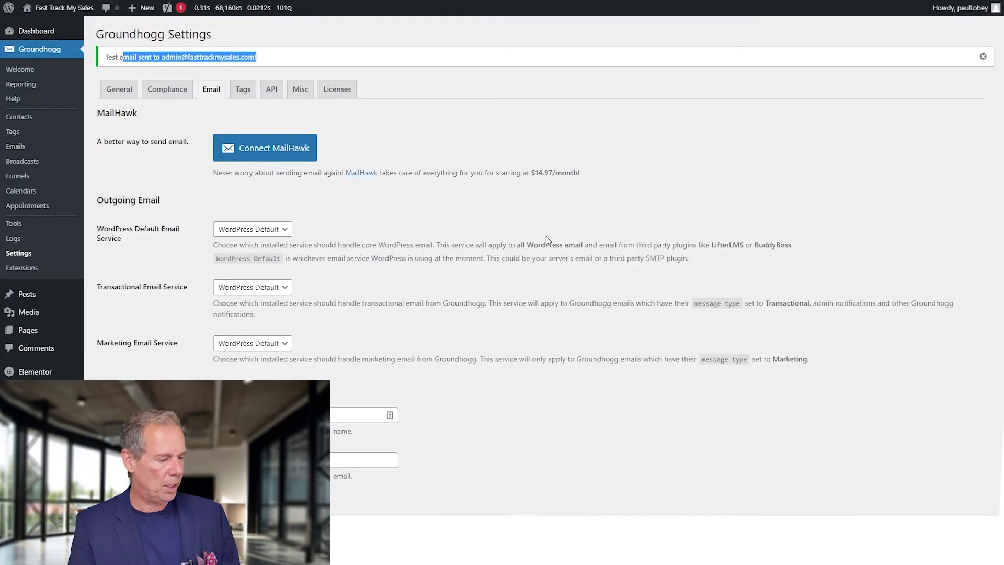
{"action": "scroll", "coordinate": [546, 237], "scroll_direction": "down", "scroll_amount": 10}
{"action": "scroll", "coordinate": [547, 232], "scroll_direction": "down", "scroll_amount": 1}
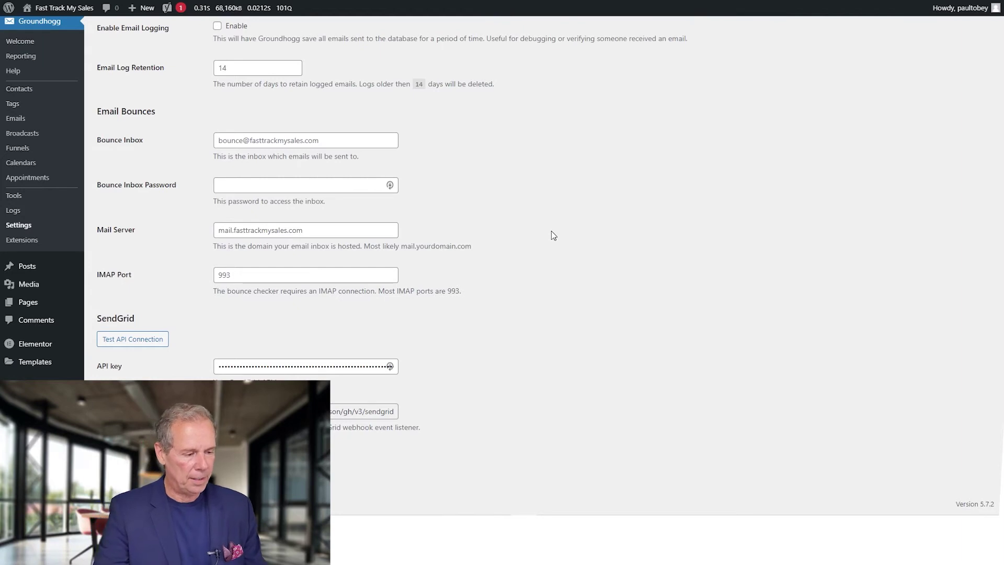
{"action": "scroll", "coordinate": [551, 230], "scroll_direction": "up", "scroll_amount": 15}
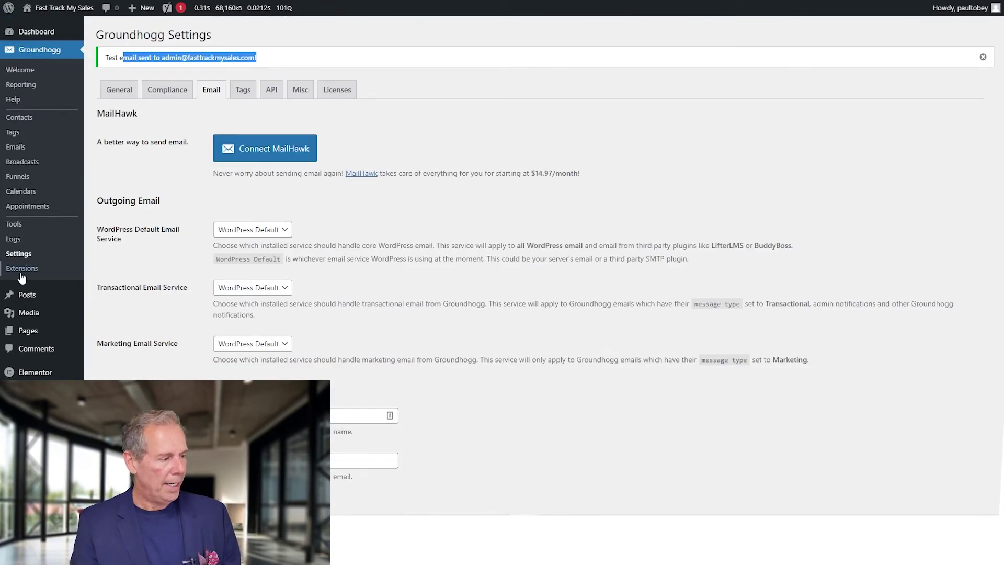
{"action": "scroll", "coordinate": [397, 198], "scroll_direction": "down", "scroll_amount": 2}
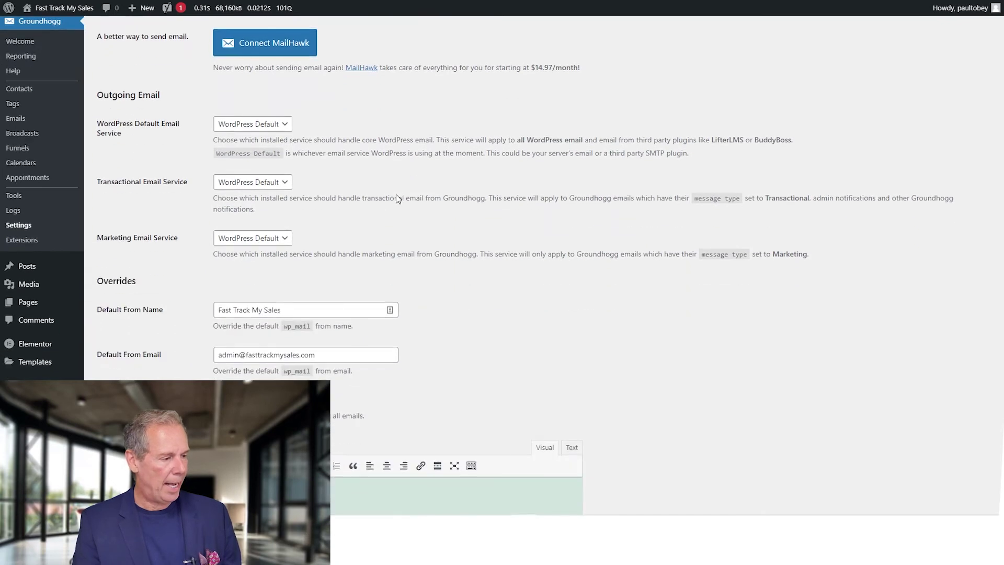
{"action": "left_click", "coordinate": [268, 126]}
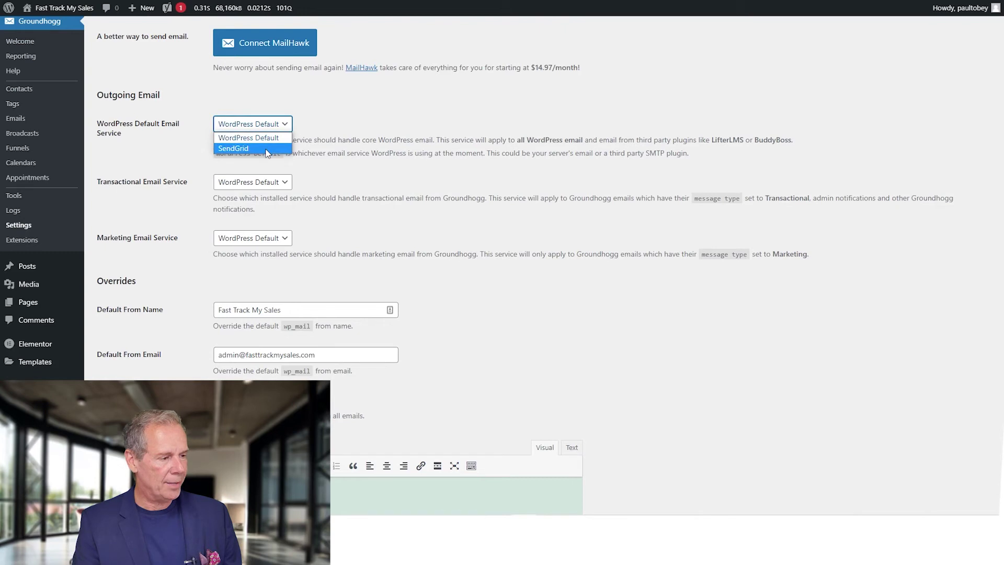
{"action": "left_click", "coordinate": [268, 149]}
{"action": "left_click", "coordinate": [270, 127]}
{"action": "left_click", "coordinate": [264, 138]}
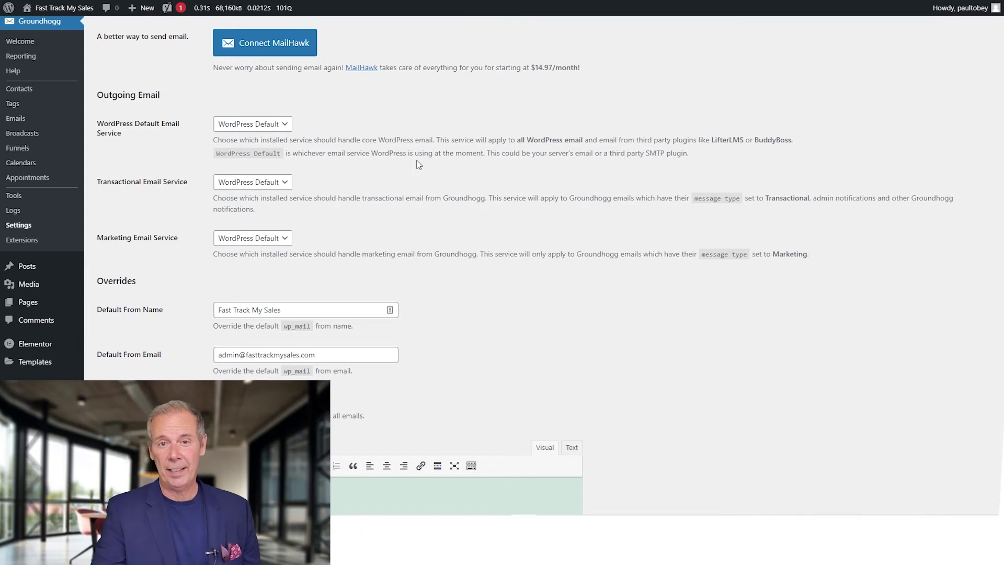
- Set the WordPress default, transactional and marketing email services to SendGrid, and save the settings
{"action": "left_click", "coordinate": [260, 125]}
{"action": "left_click", "coordinate": [276, 150]}
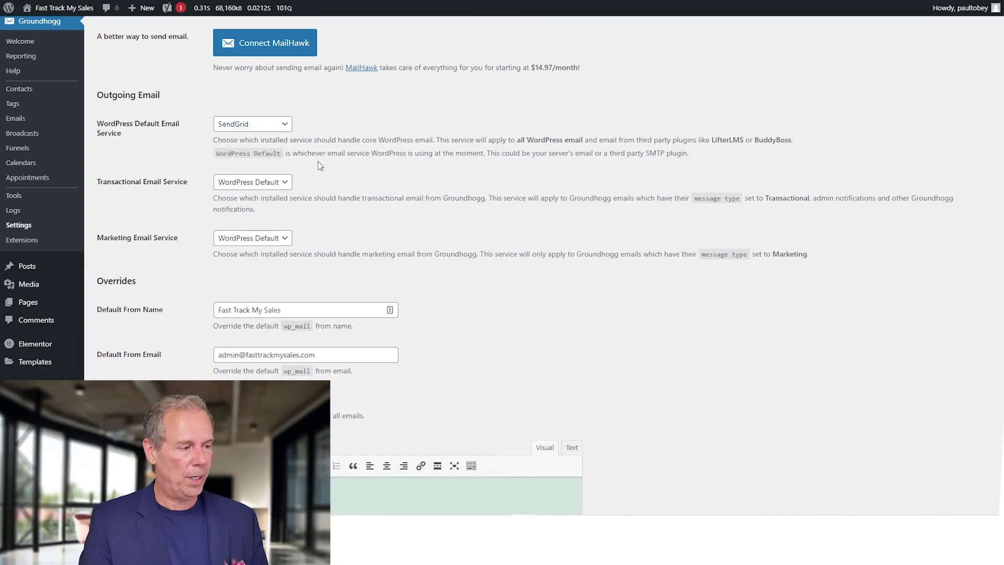
{"action": "left_click", "coordinate": [288, 183]}
{"action": "left_click", "coordinate": [279, 207]}
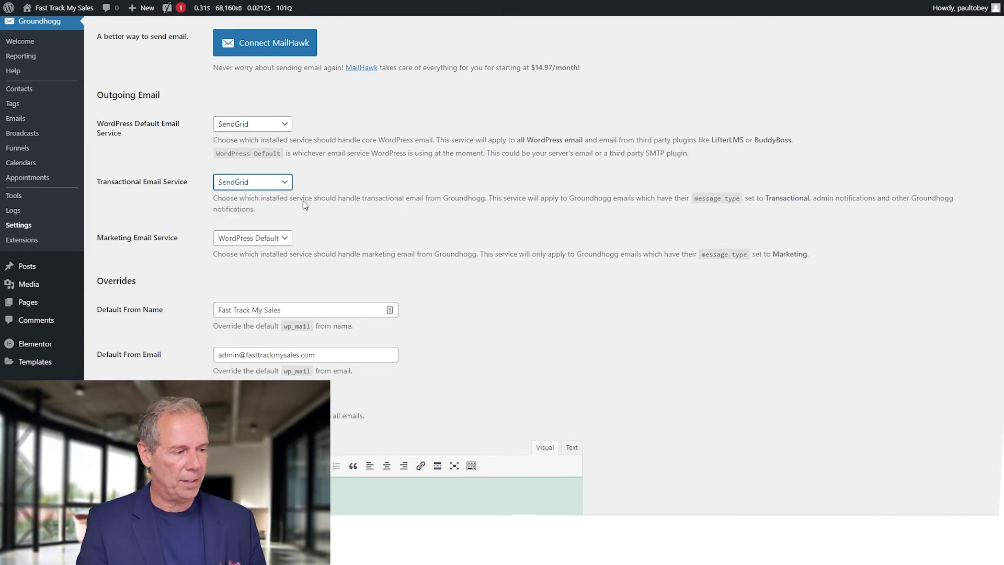
{"action": "scroll", "coordinate": [341, 197], "scroll_direction": "down", "scroll_amount": 2}
{"action": "left_click", "coordinate": [277, 137]}
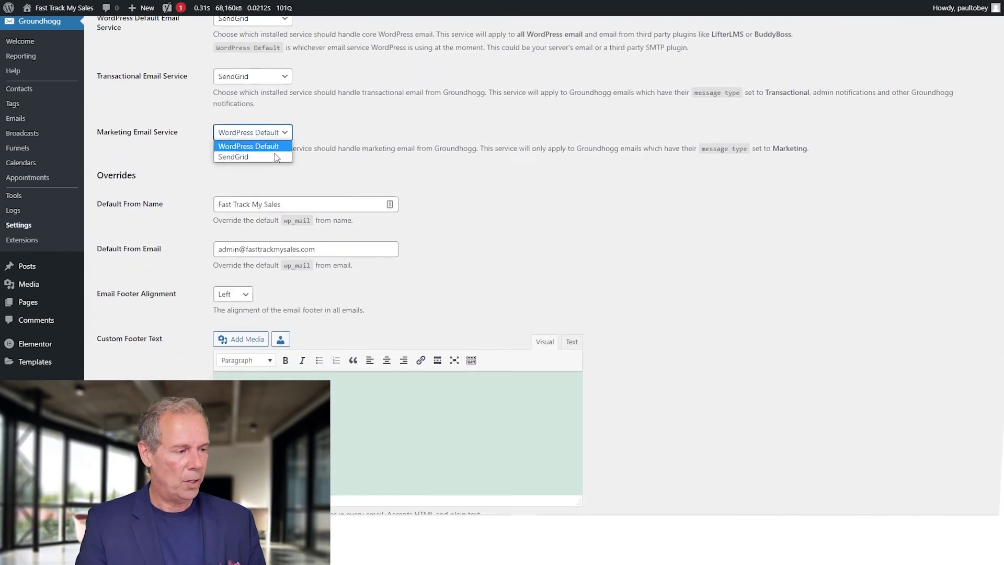
{"action": "left_click", "coordinate": [275, 155]}
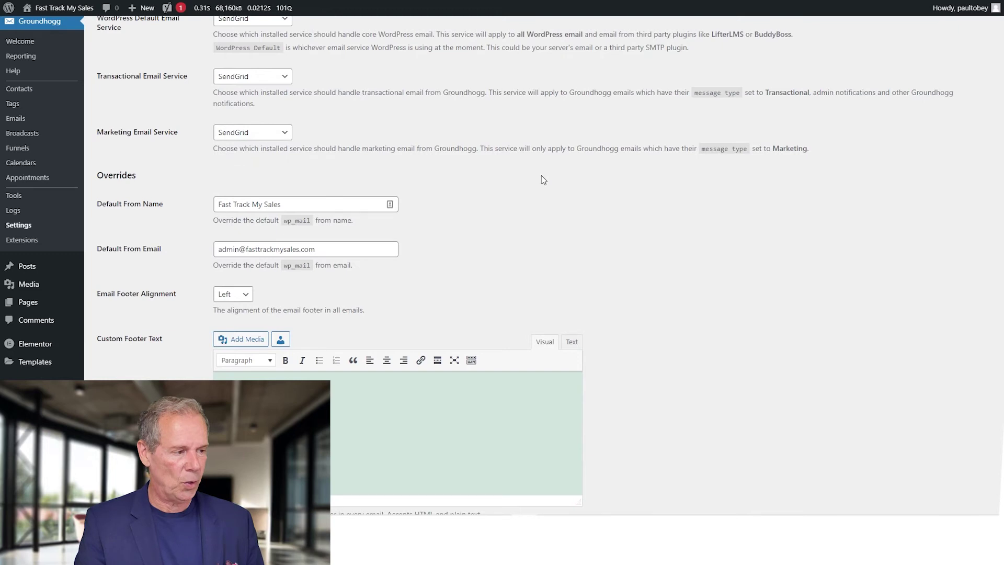
{"action": "scroll", "coordinate": [540, 177], "scroll_direction": "down", "scroll_amount": 12}
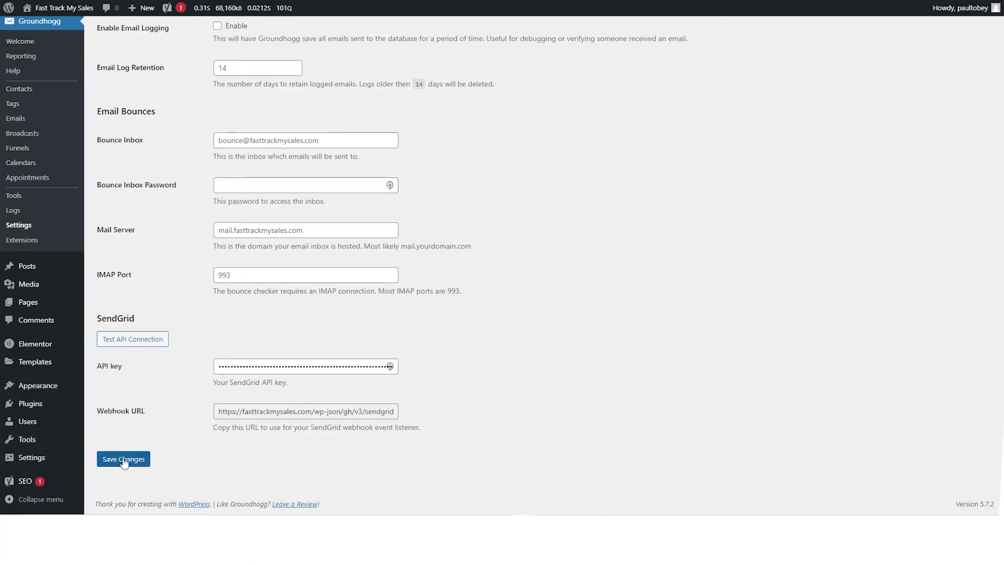
{"action": "left_click", "coordinate": [122, 460]}
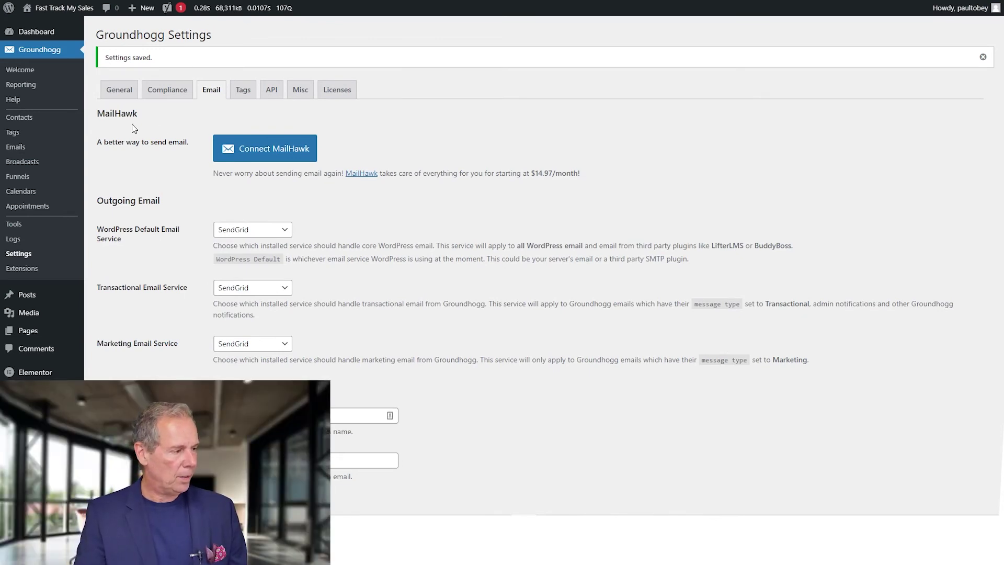
- Send the Appointment Reminder (1 Hour) email to the non-administrator contact from that contact's record
{"action": "left_click", "coordinate": [38, 118]}
{"action": "mouse_move", "coordinate": [142, 156]}
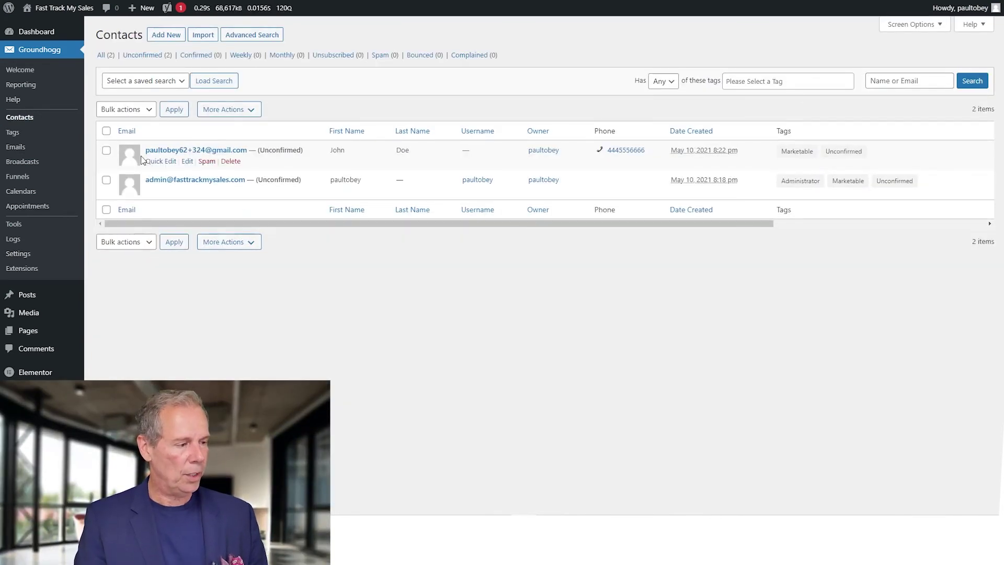
{"action": "left_click", "coordinate": [208, 150]}
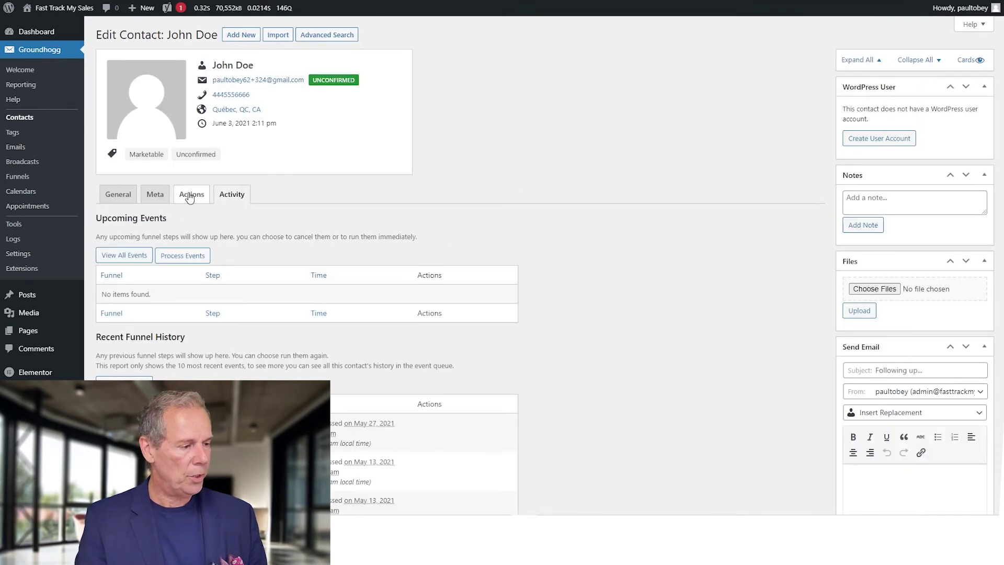
{"action": "left_click", "coordinate": [190, 195]}
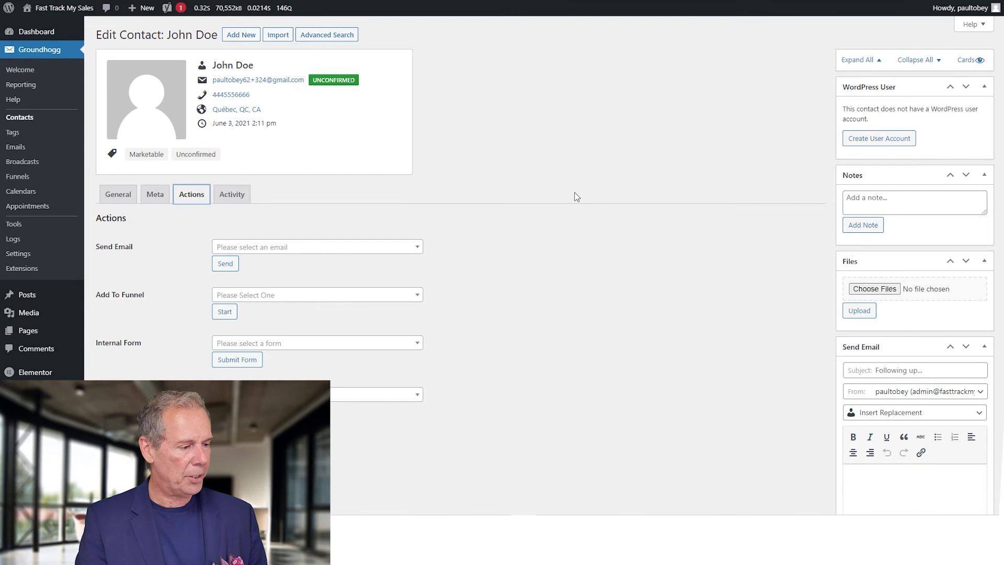
{"action": "scroll", "coordinate": [332, 152], "scroll_direction": "down", "scroll_amount": 2}
{"action": "left_click", "coordinate": [332, 146]}
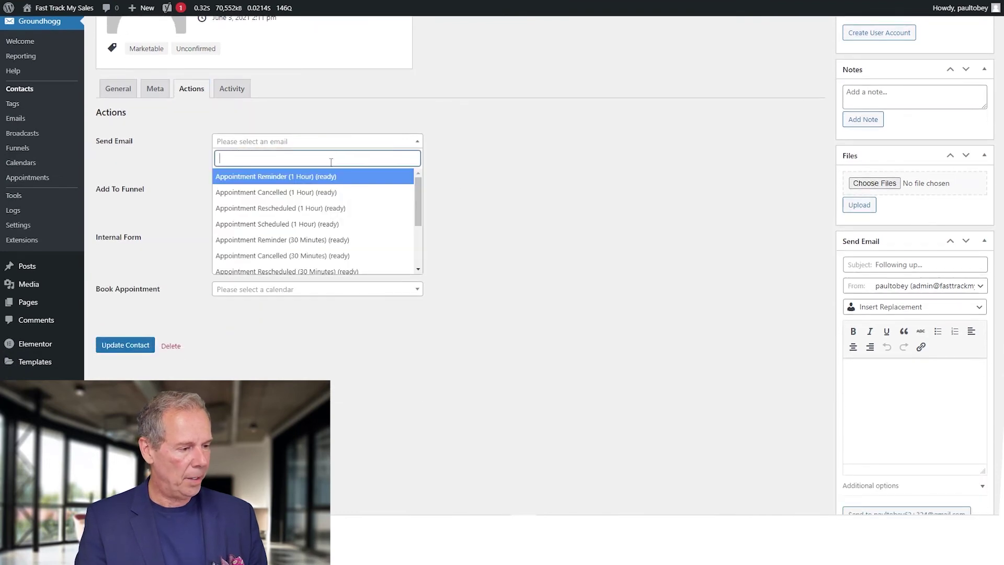
{"action": "left_click", "coordinate": [327, 178]}
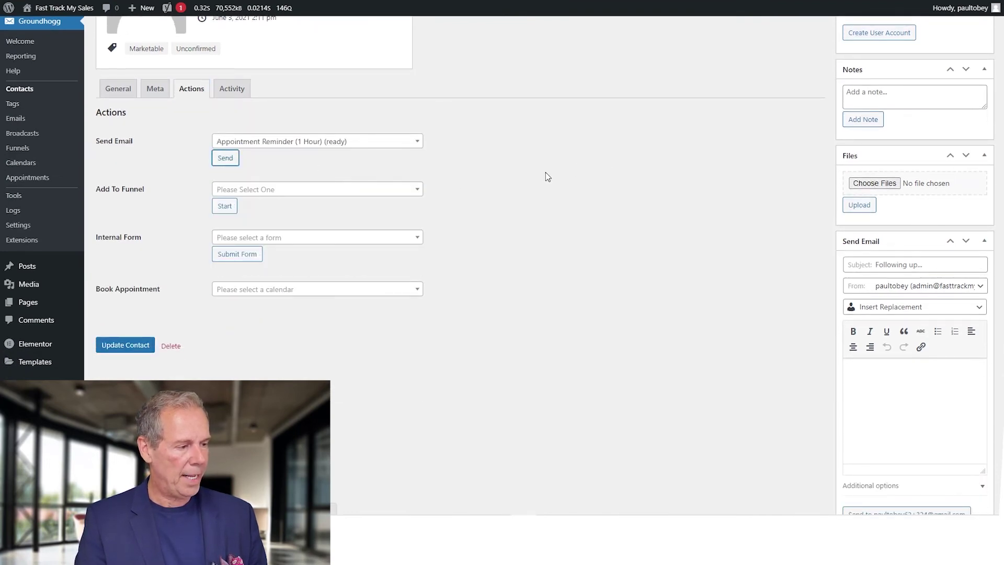
- Process the contact's upcoming events from its activity record to run the queued email
{"action": "scroll", "coordinate": [510, 187], "scroll_direction": "down", "scroll_amount": 2}
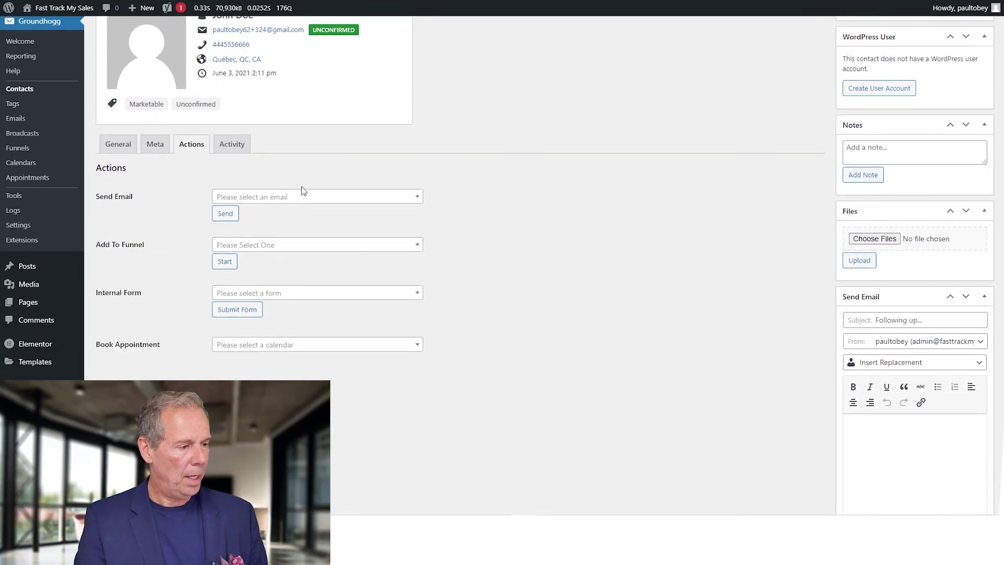
{"action": "left_click", "coordinate": [242, 150]}
{"action": "left_click", "coordinate": [175, 206]}
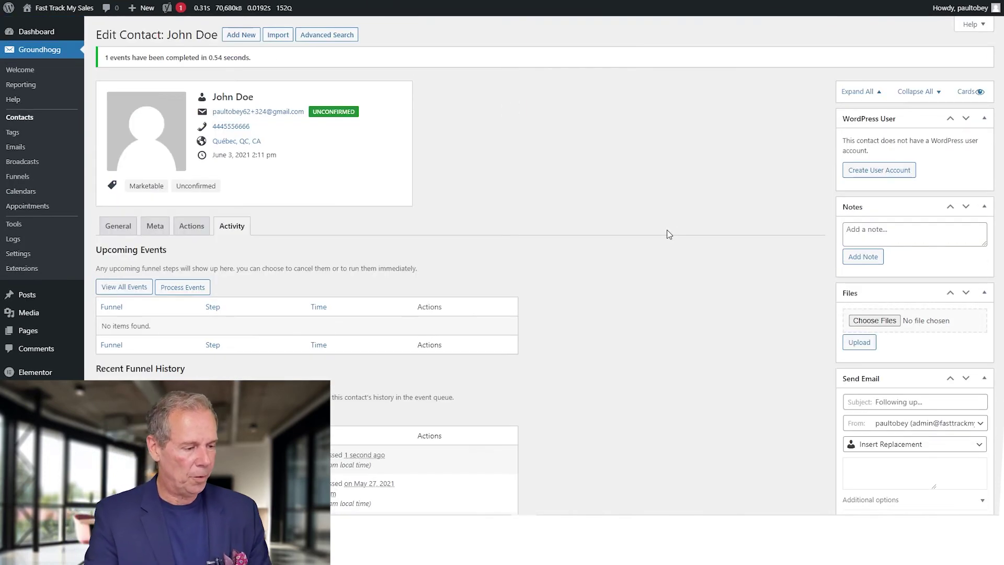
{"action": "scroll", "coordinate": [667, 231], "scroll_direction": "down", "scroll_amount": 1}
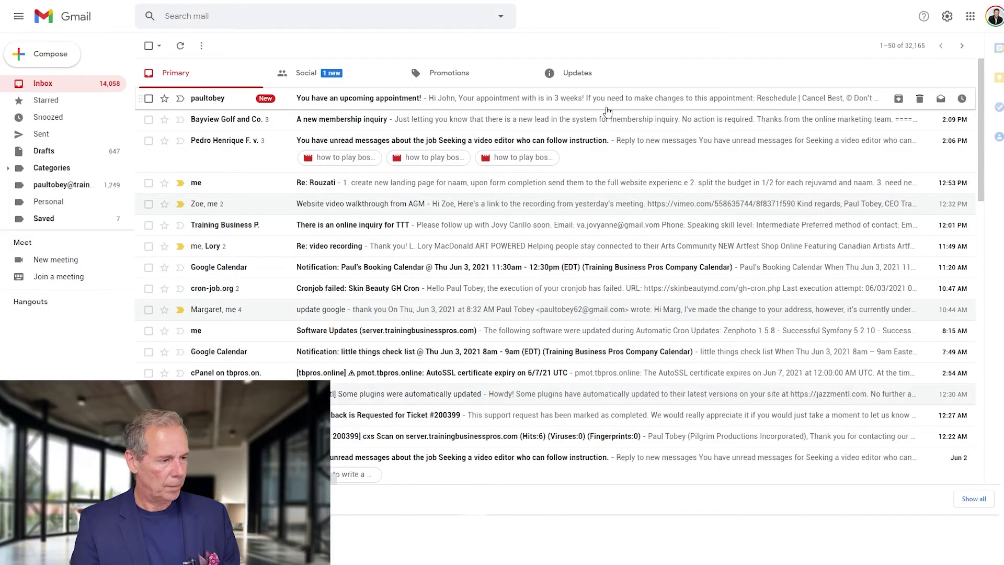
- Switch to Gmail and open the "You have an upcoming appointment!" message to examine its sender and content
{"action": "left_click", "coordinate": [497, 104]}
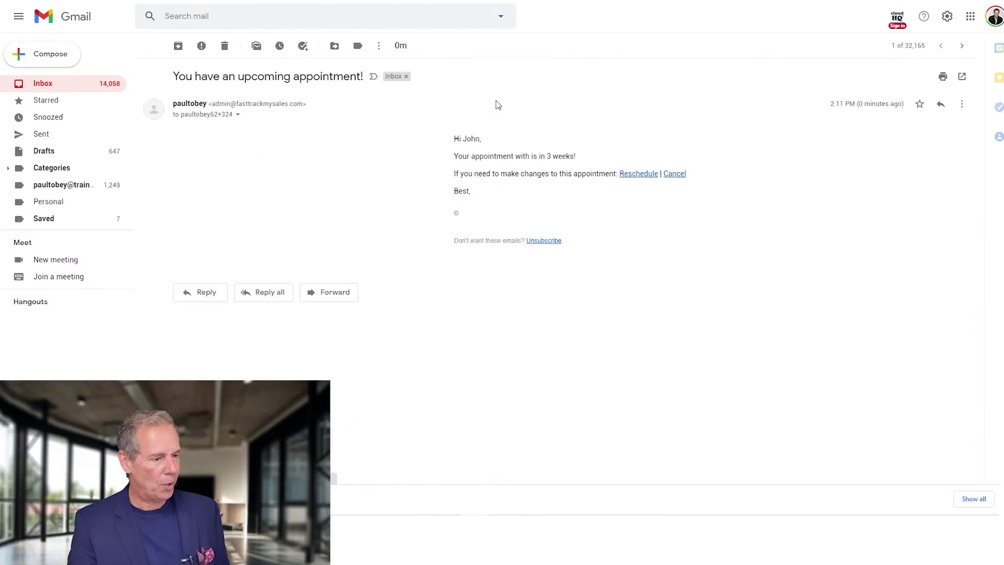
{"action": "left_click_drag", "start_coordinate": [476, 206], "coordinate": [443, 148]}
{"action": "left_click", "coordinate": [467, 161]}
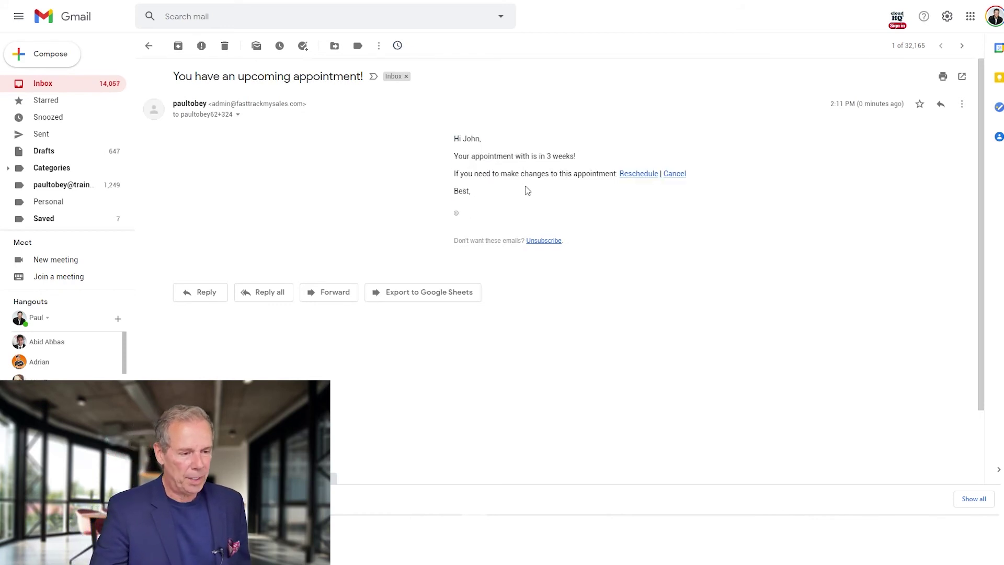
{"action": "double_click", "coordinate": [472, 138]}
{"action": "left_click", "coordinate": [576, 185]}
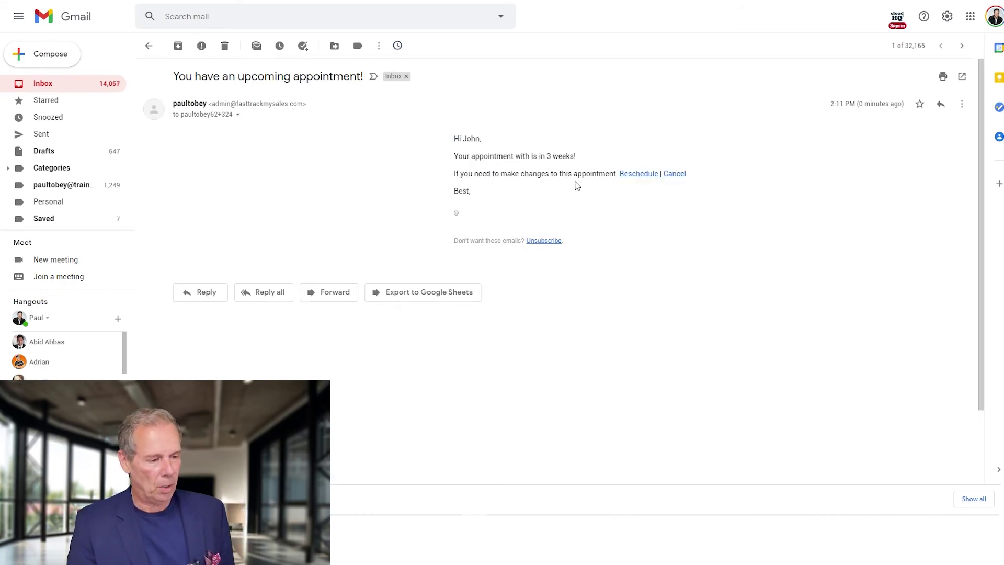